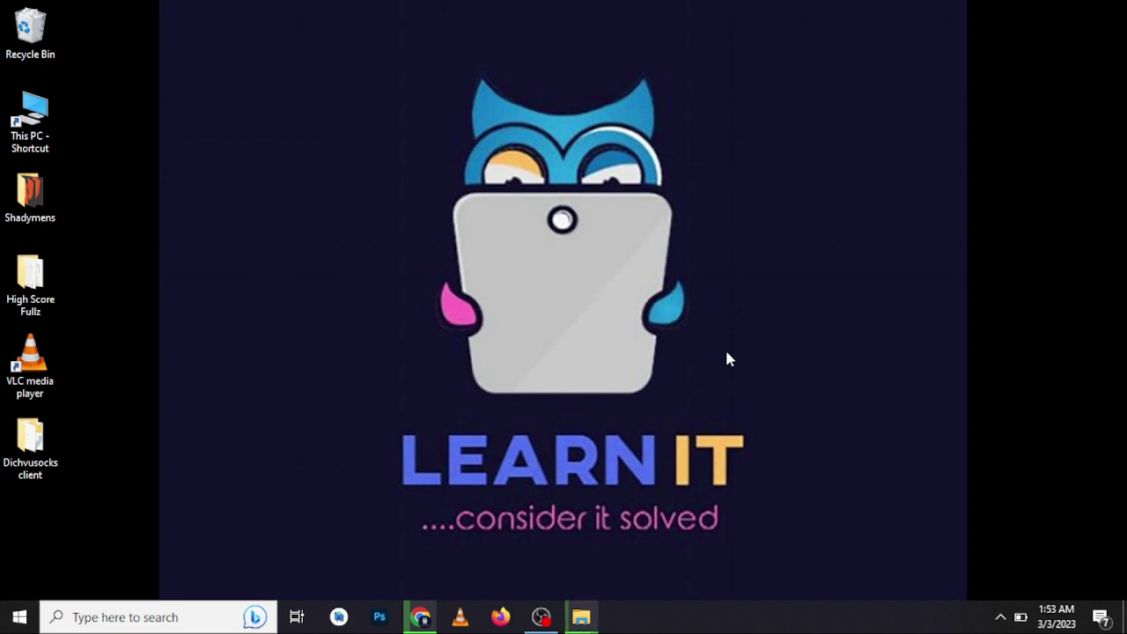
- Launch Adobe Photoshop from the Windows taskbar
click(385, 616)
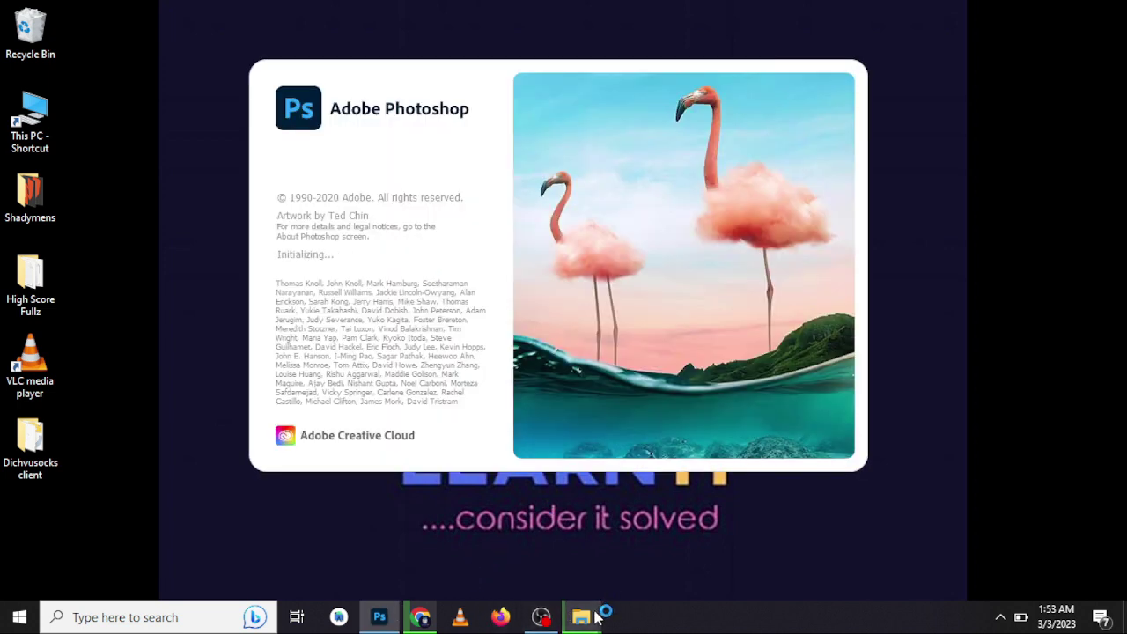
mouse_move(581, 616)
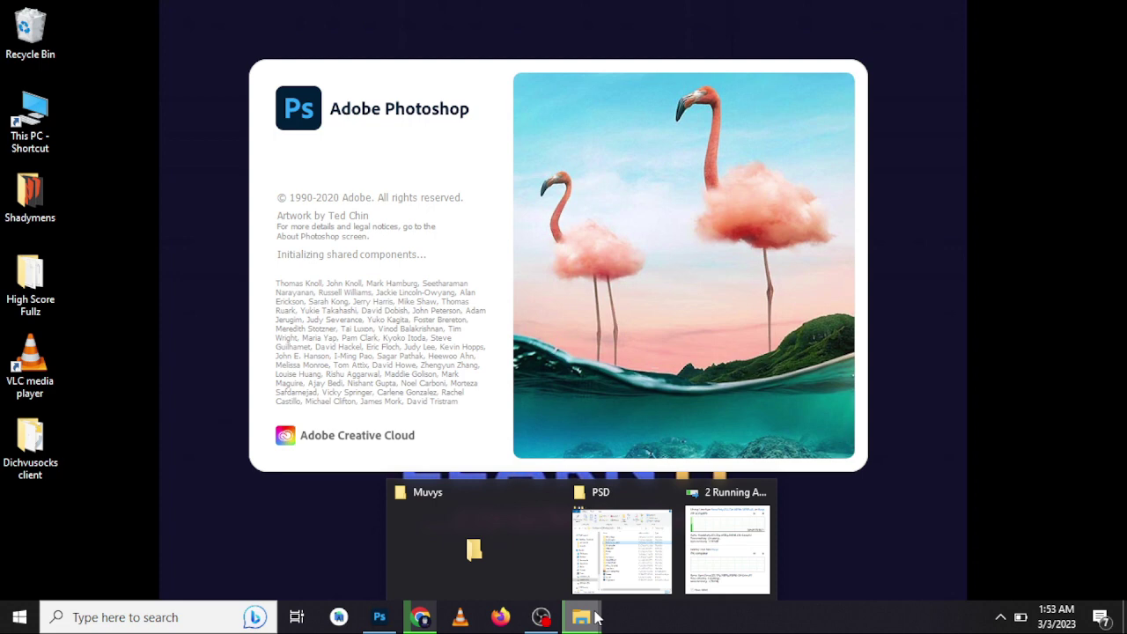
- Browse the Arizona ID, Massachusets and Minessota driver licence folders
click(616, 547)
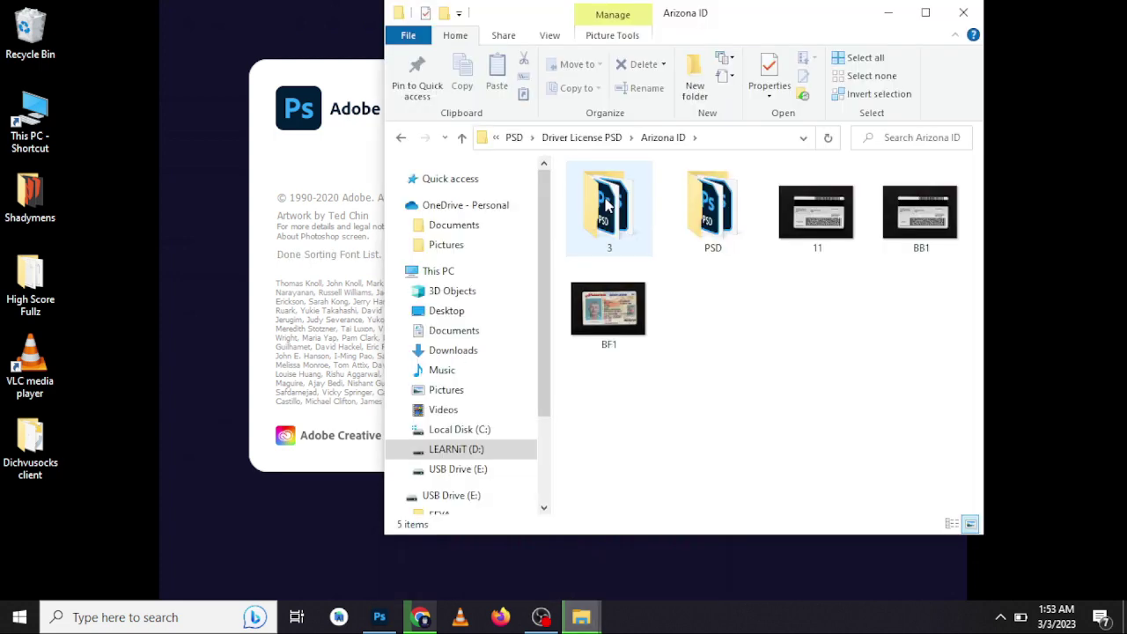
double_click(607, 205)
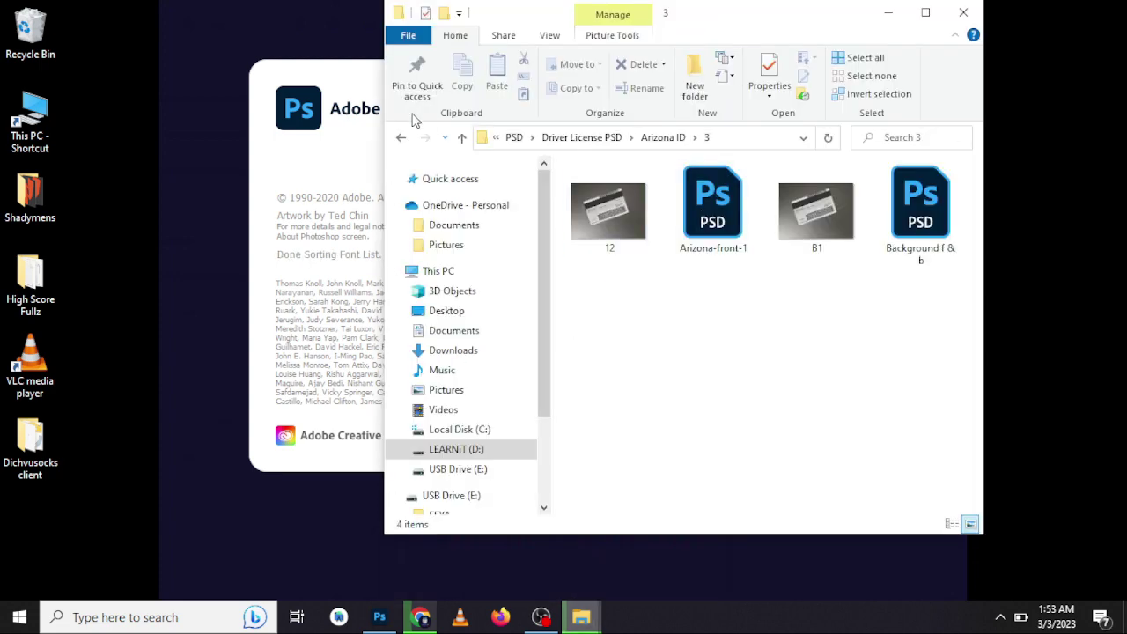
click(399, 144)
click(399, 145)
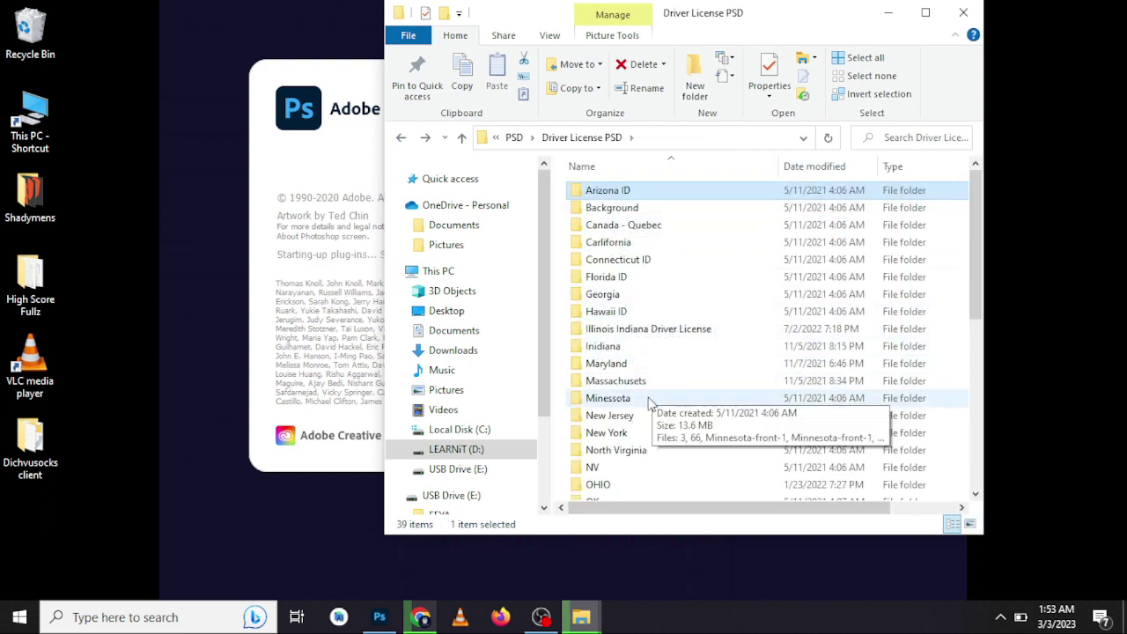
double_click(615, 380)
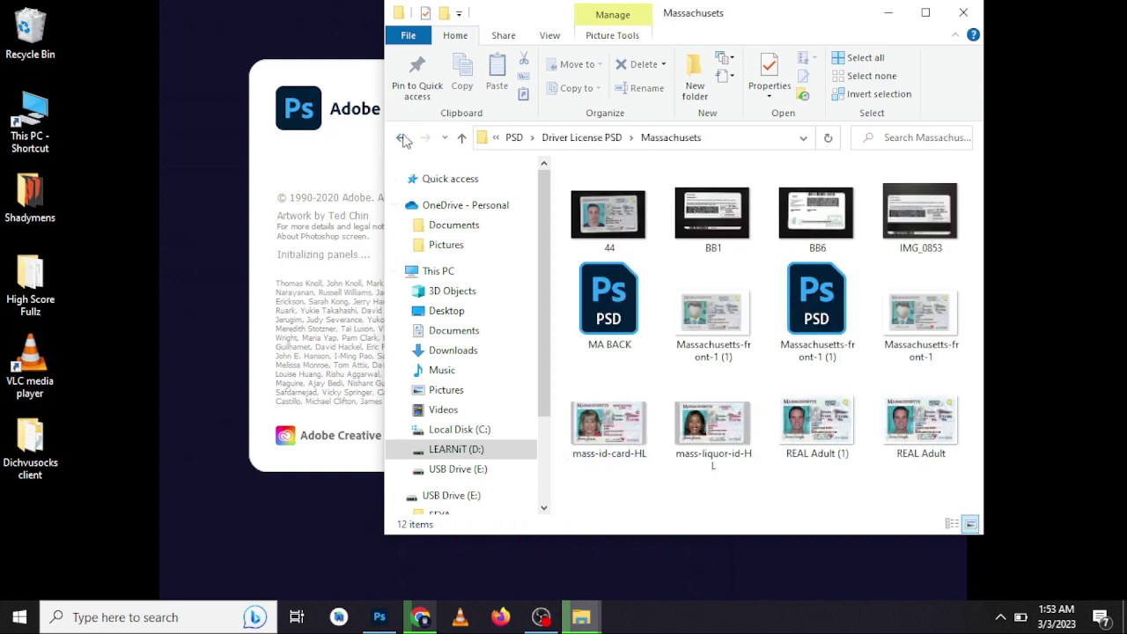
click(401, 137)
double_click(595, 396)
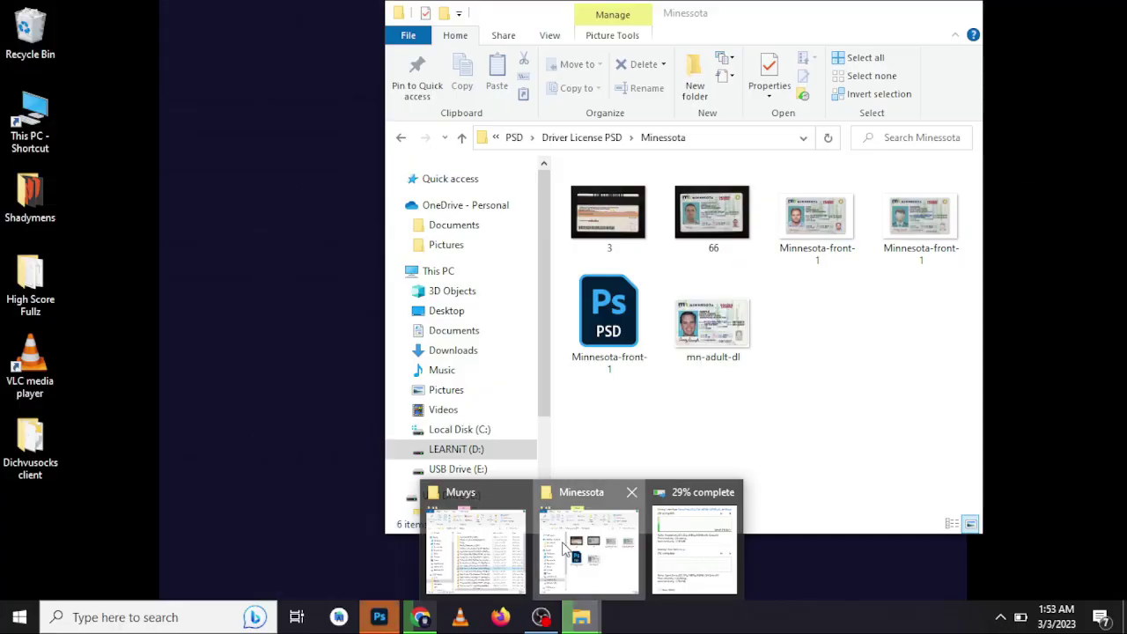
click(591, 539)
click(401, 139)
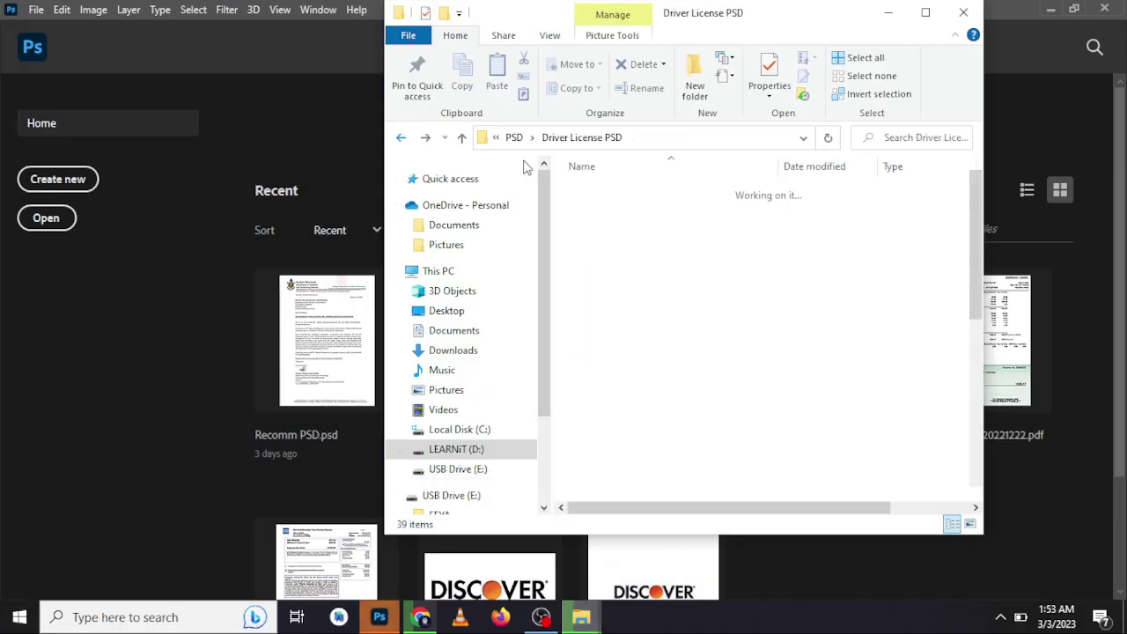
- Open Arizona-front-1.psd from Arizona ID > PSD in Photoshop
double_click(616, 190)
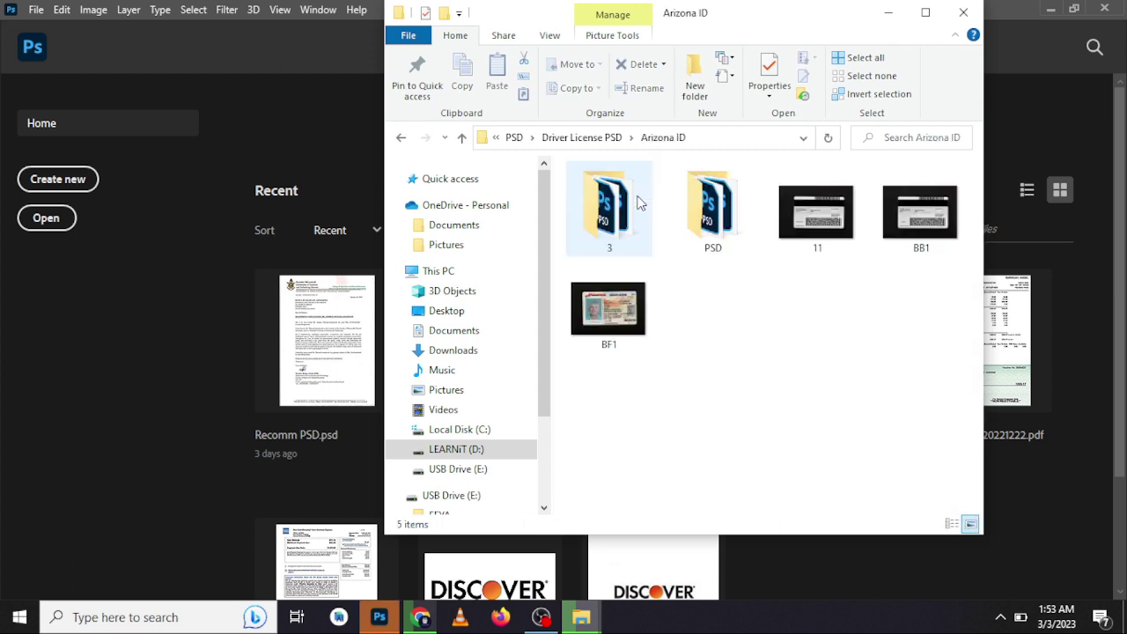
double_click(640, 203)
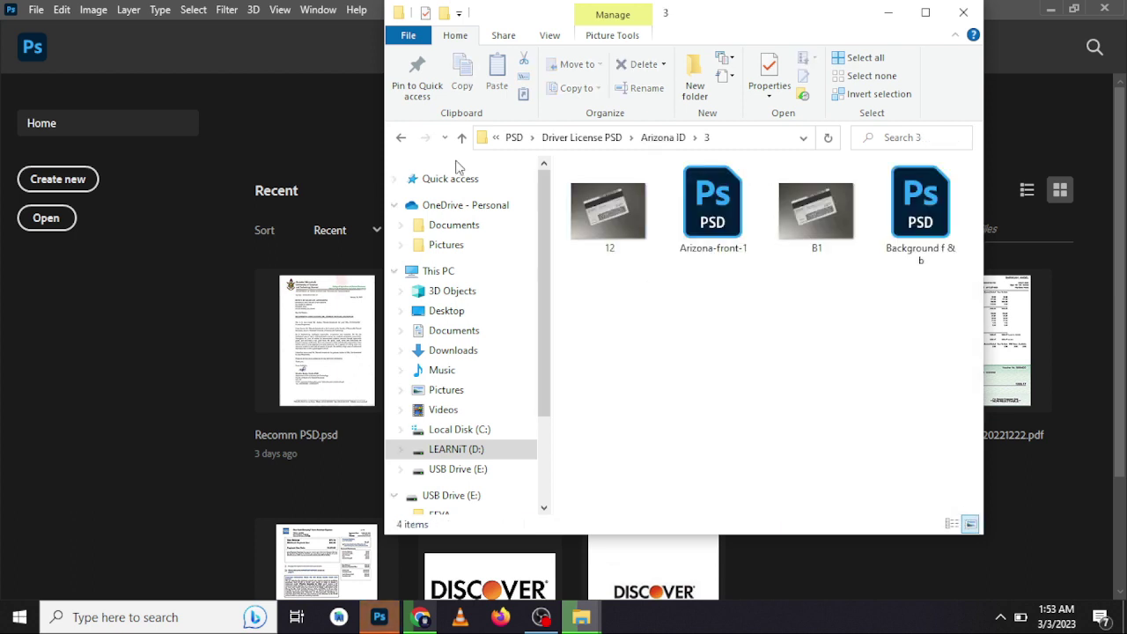
click(400, 141)
double_click(713, 201)
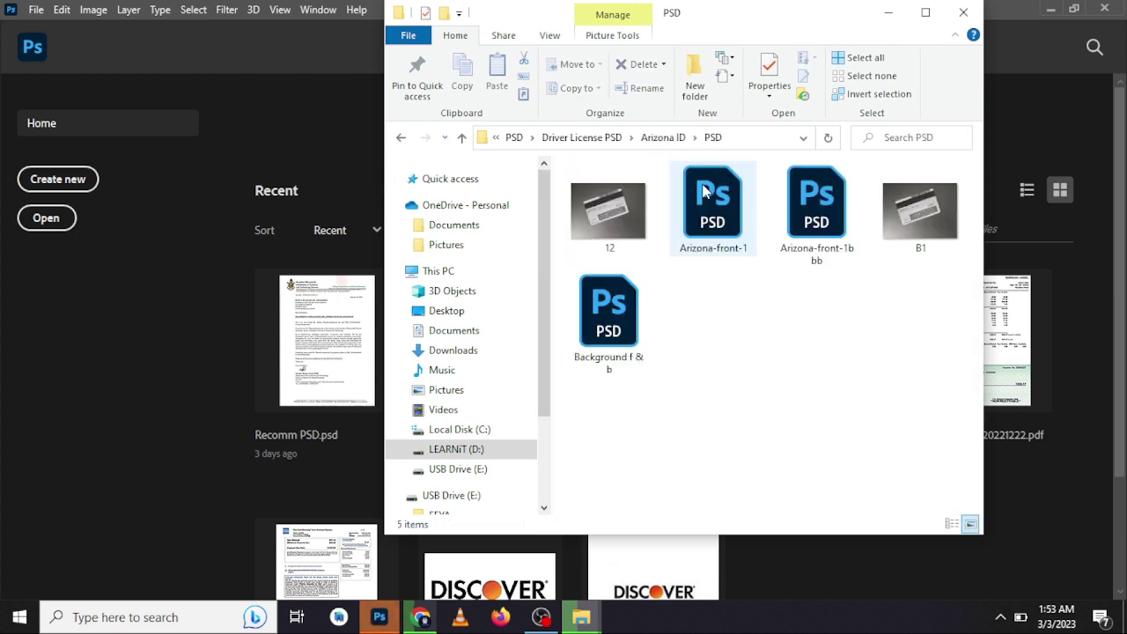
double_click(731, 204)
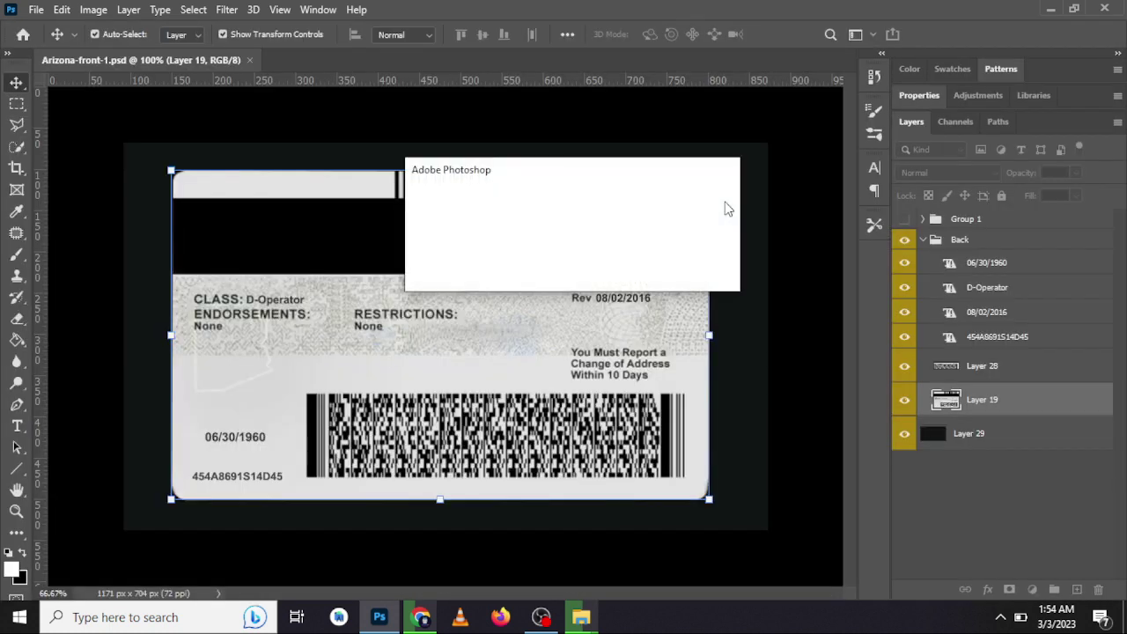
- Decline the text-layer update, show Group 1 and hide the Back group
click(528, 255)
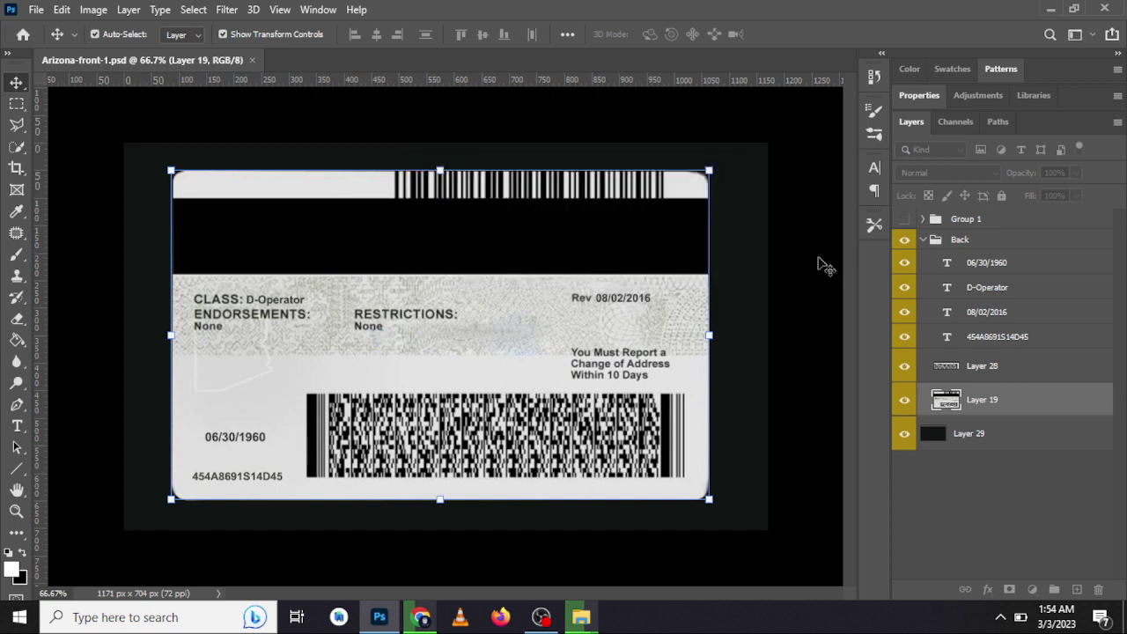
click(904, 219)
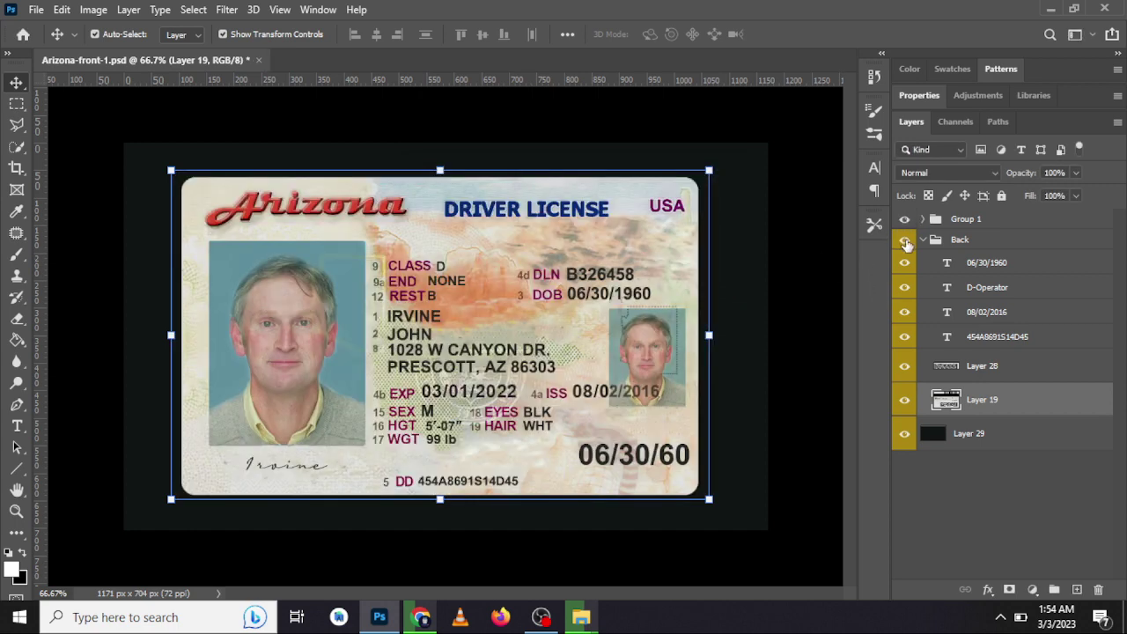
click(904, 240)
click(766, 263)
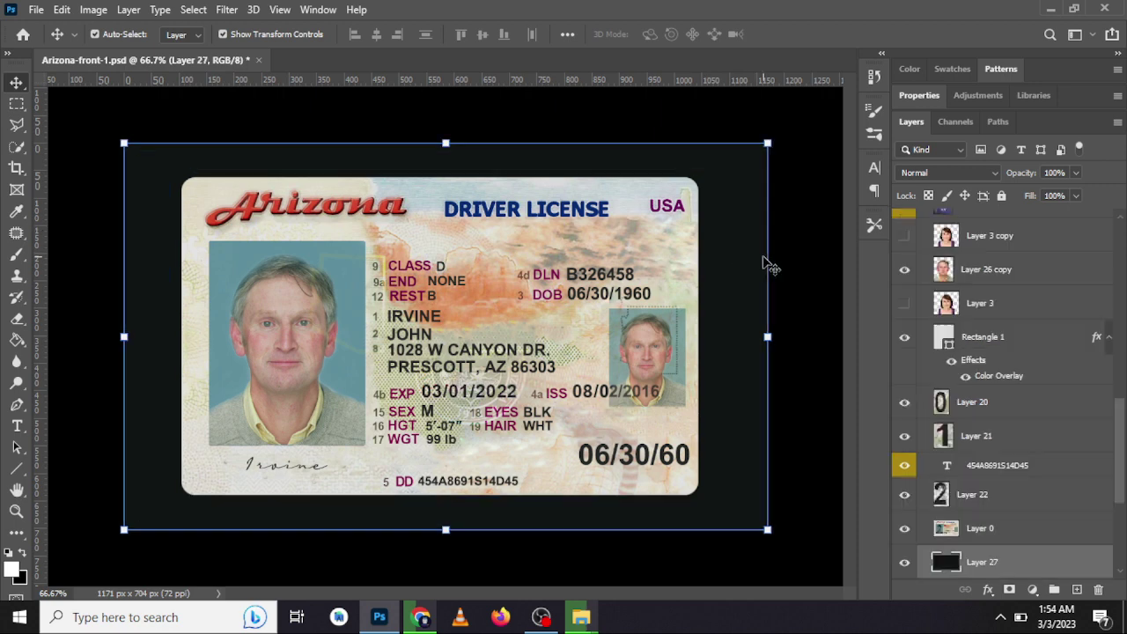
click(801, 286)
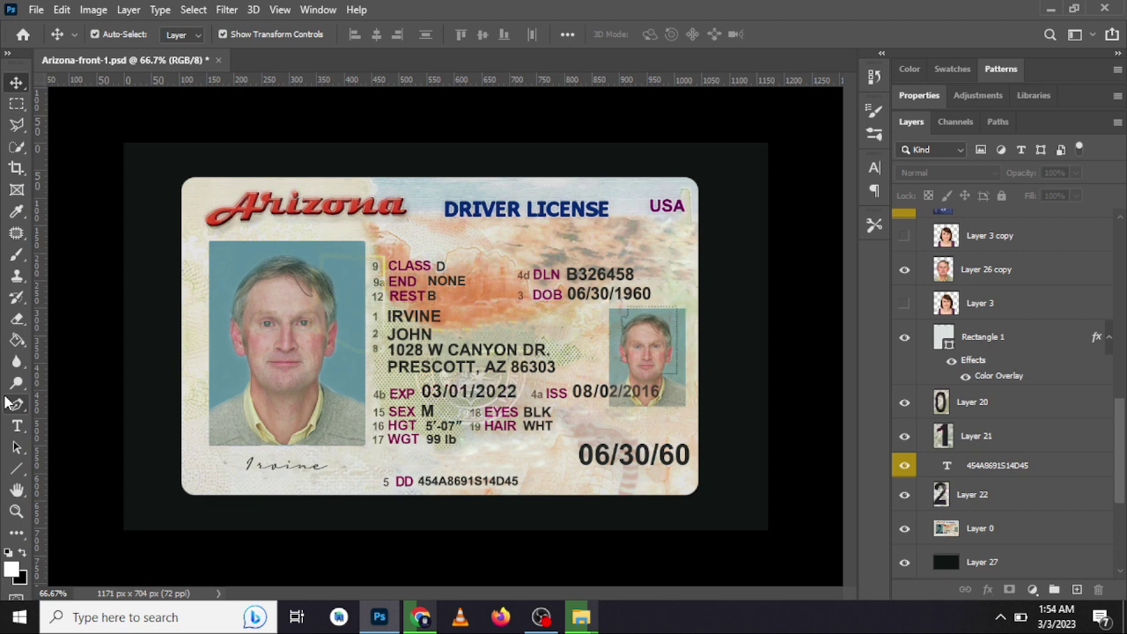
- Replace the surname on the Arizona card front with a new value
click(17, 425)
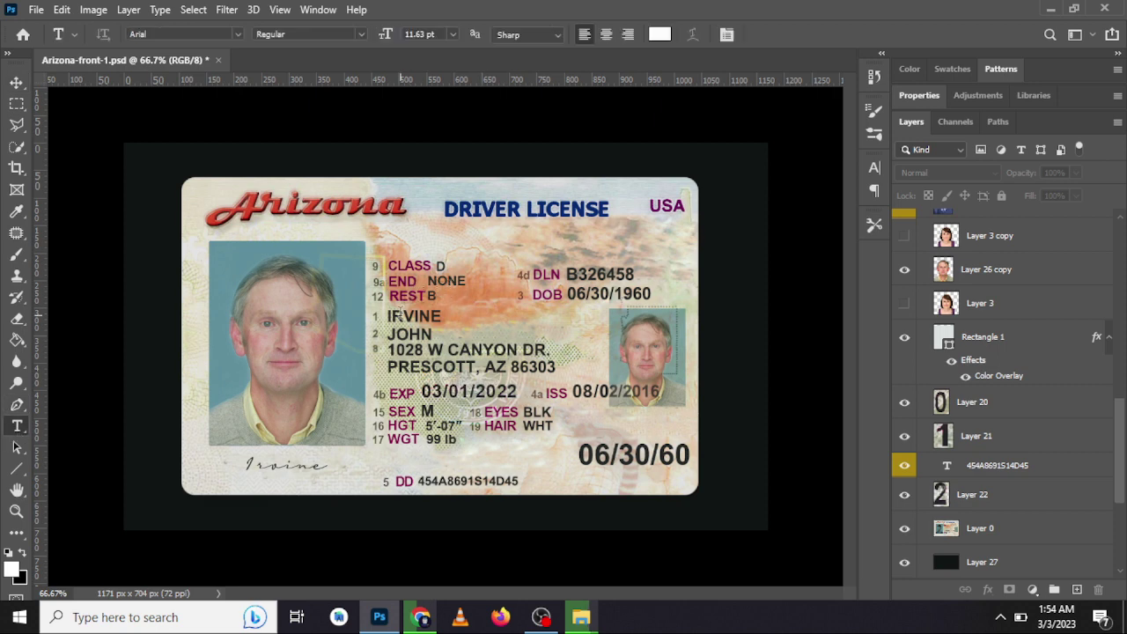
click(398, 315)
double_click(398, 315)
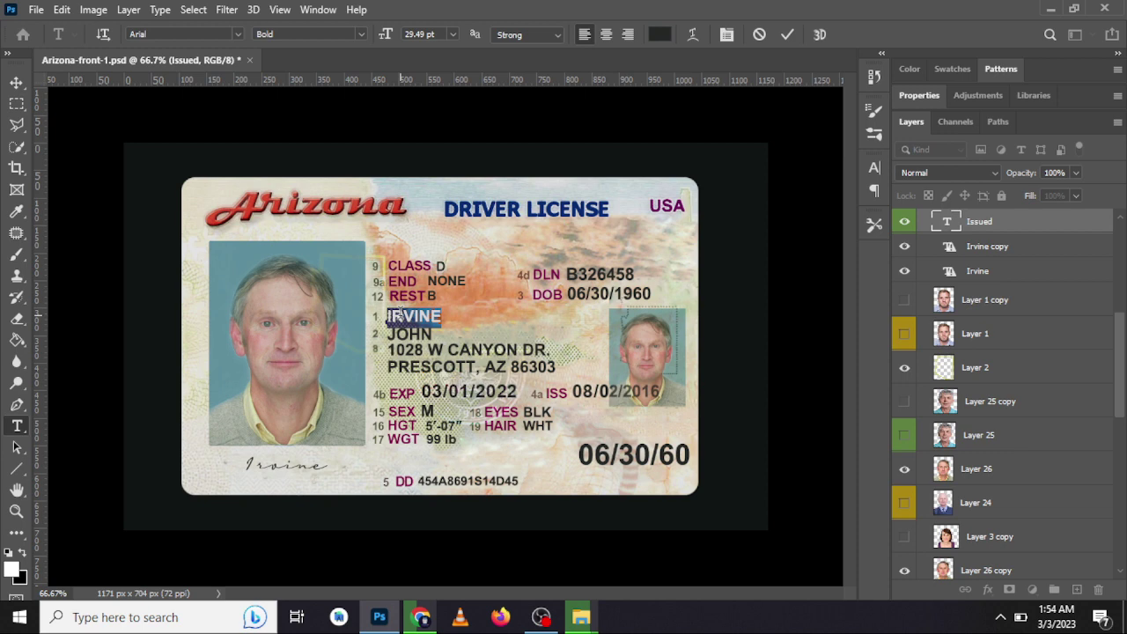
text(MAVIS)
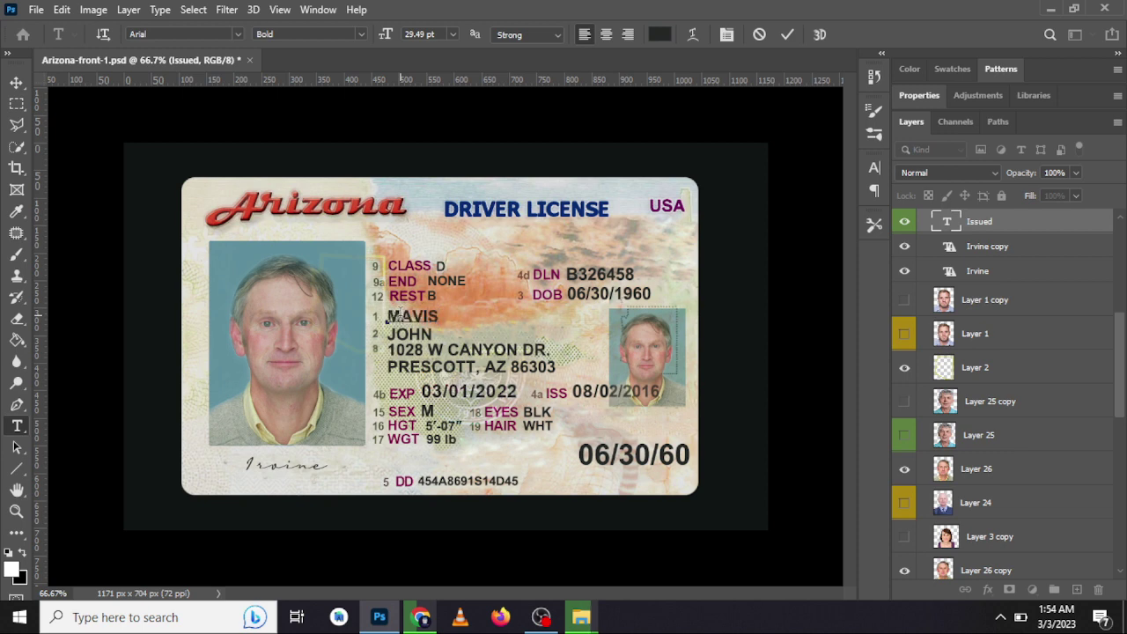
click(778, 35)
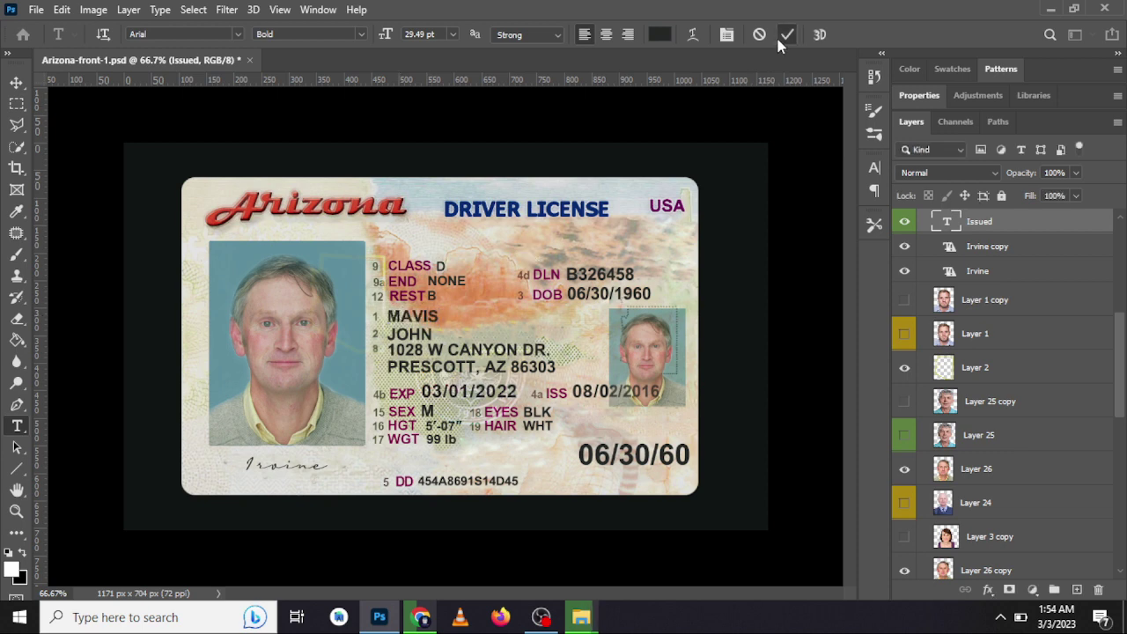
- Replace the DLN licence number text with a new value
click(595, 277)
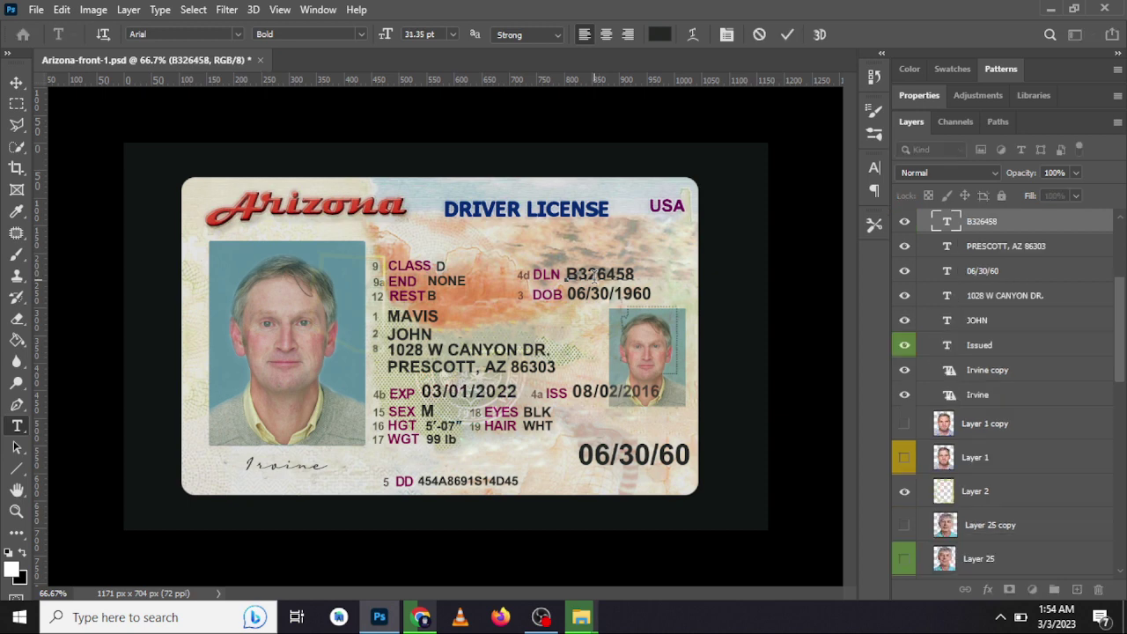
key(ctrl+a)
text(5454)
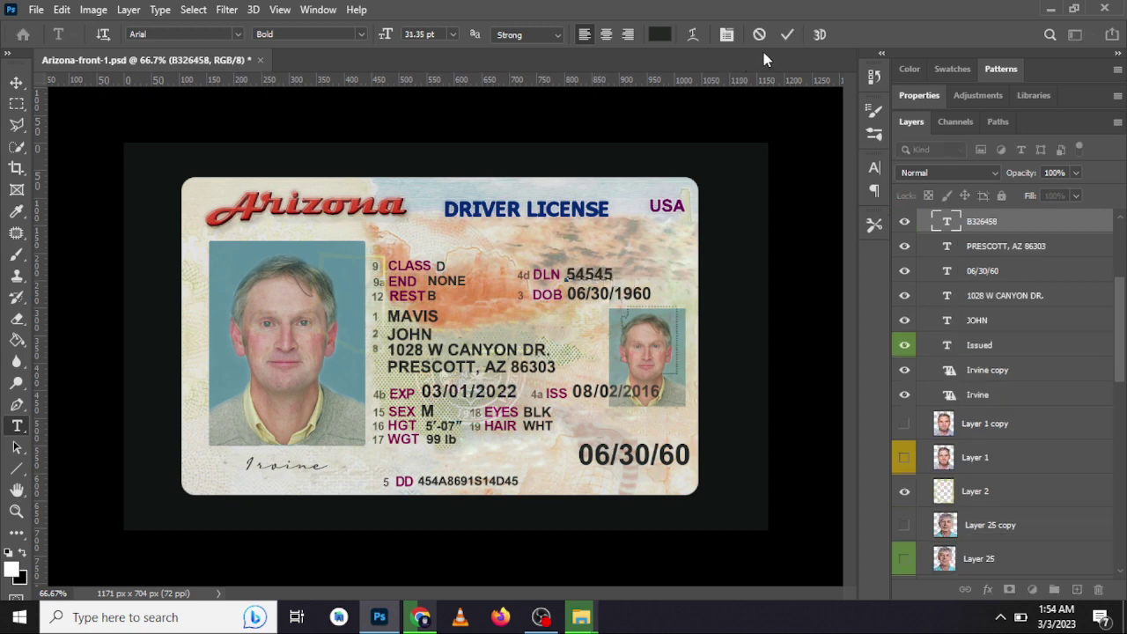
click(786, 37)
- Toggle visibility of the Layer 26, Layer 25 and Layer 25 copy photo layers
click(17, 86)
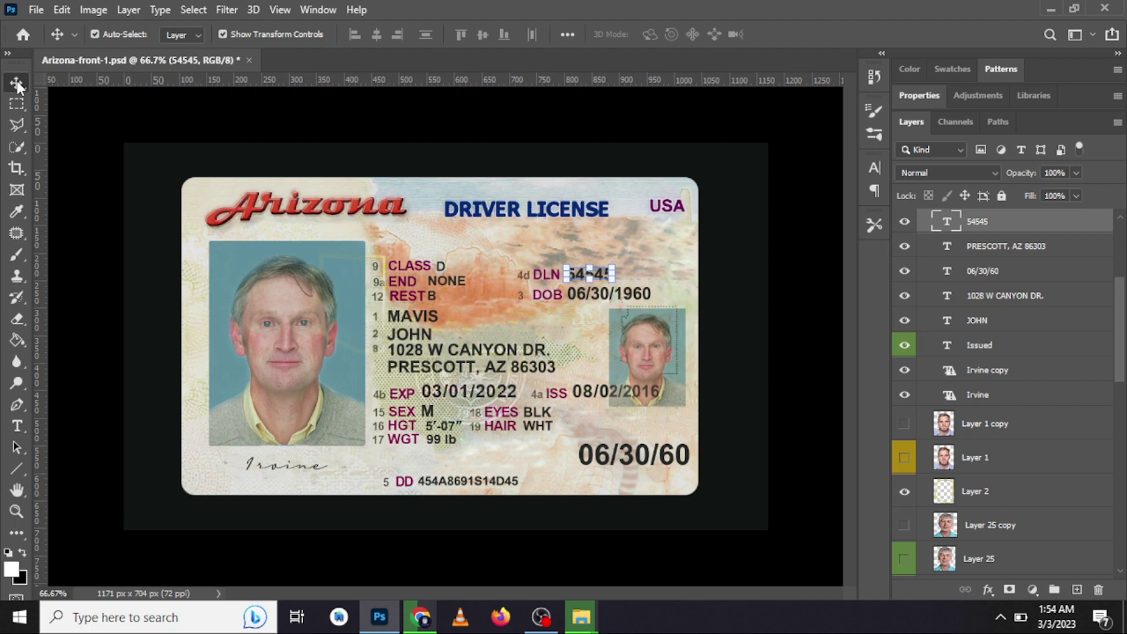
click(286, 328)
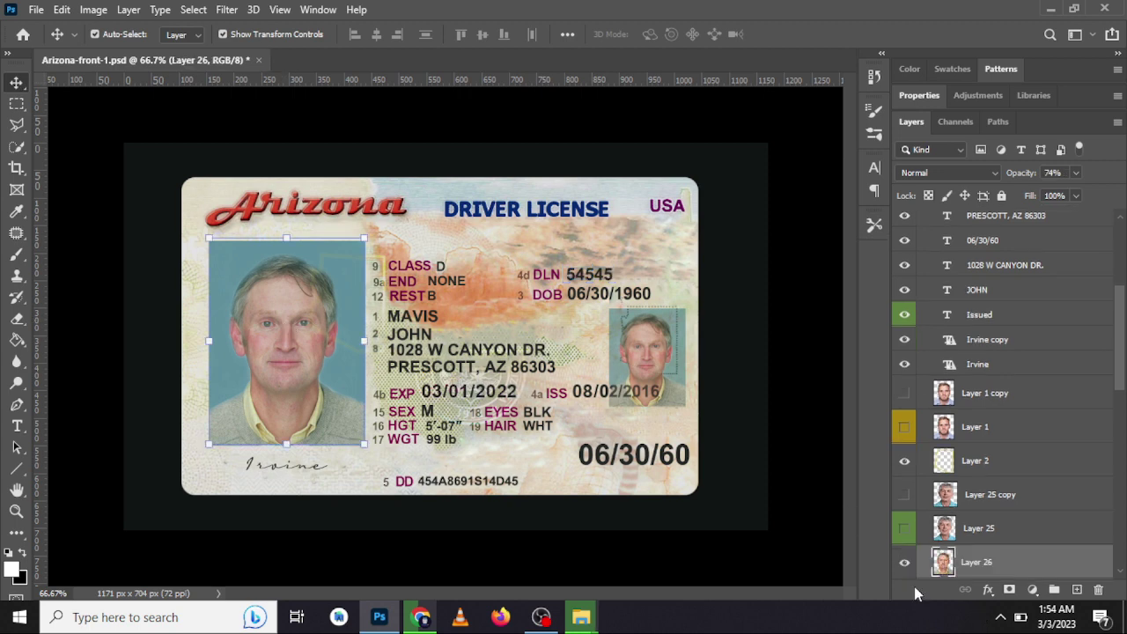
click(904, 562)
click(904, 528)
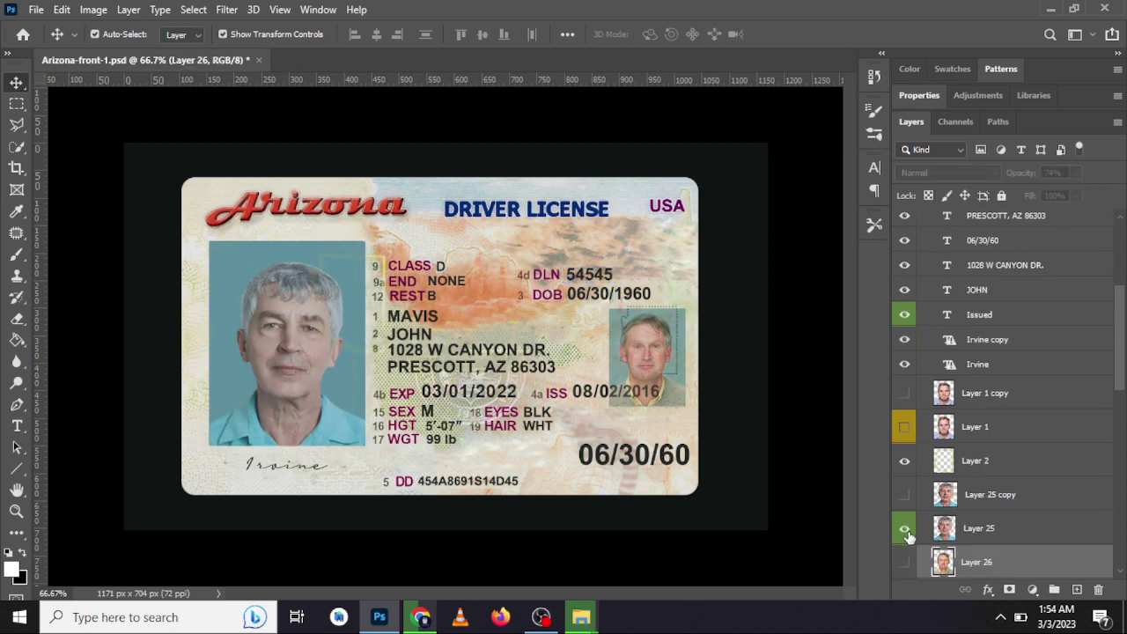
click(905, 529)
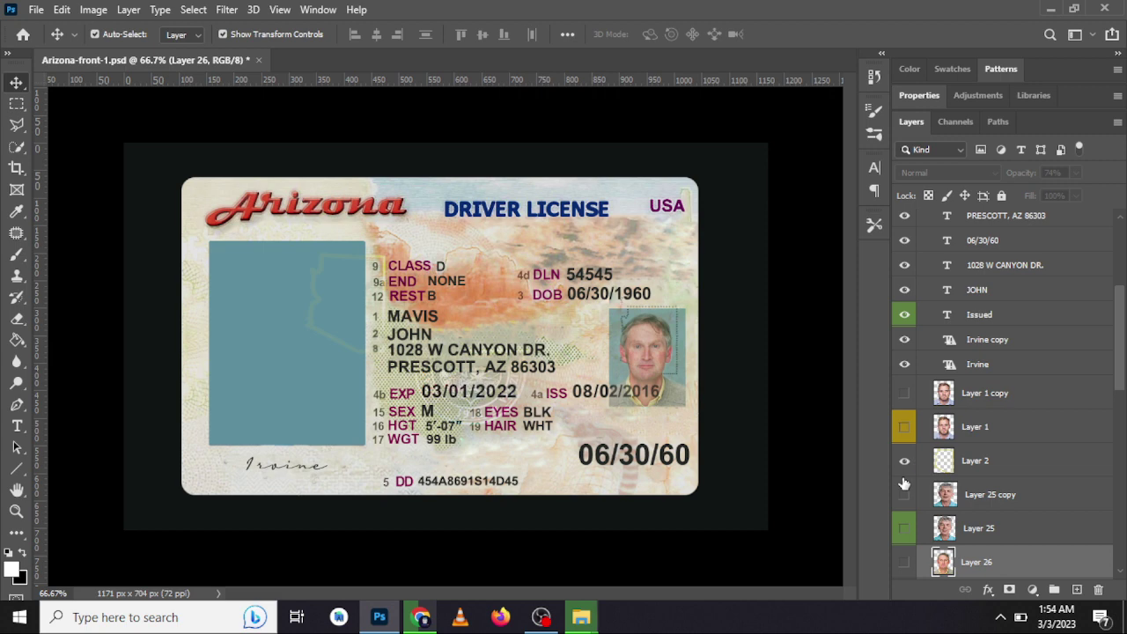
key(alt+bracketright)
click(904, 493)
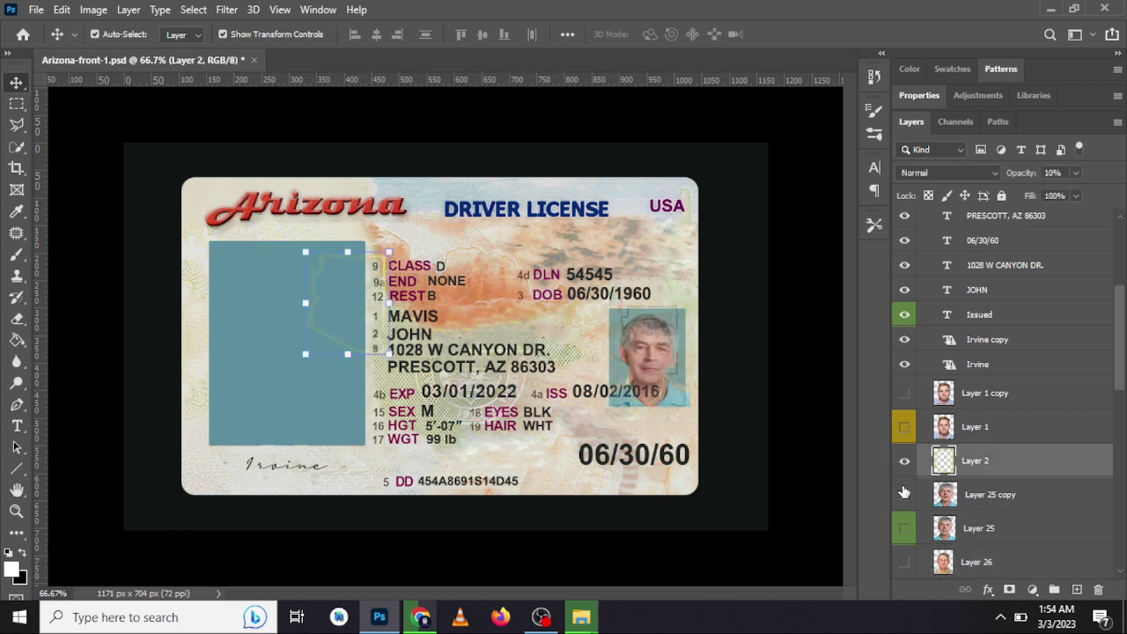
click(904, 493)
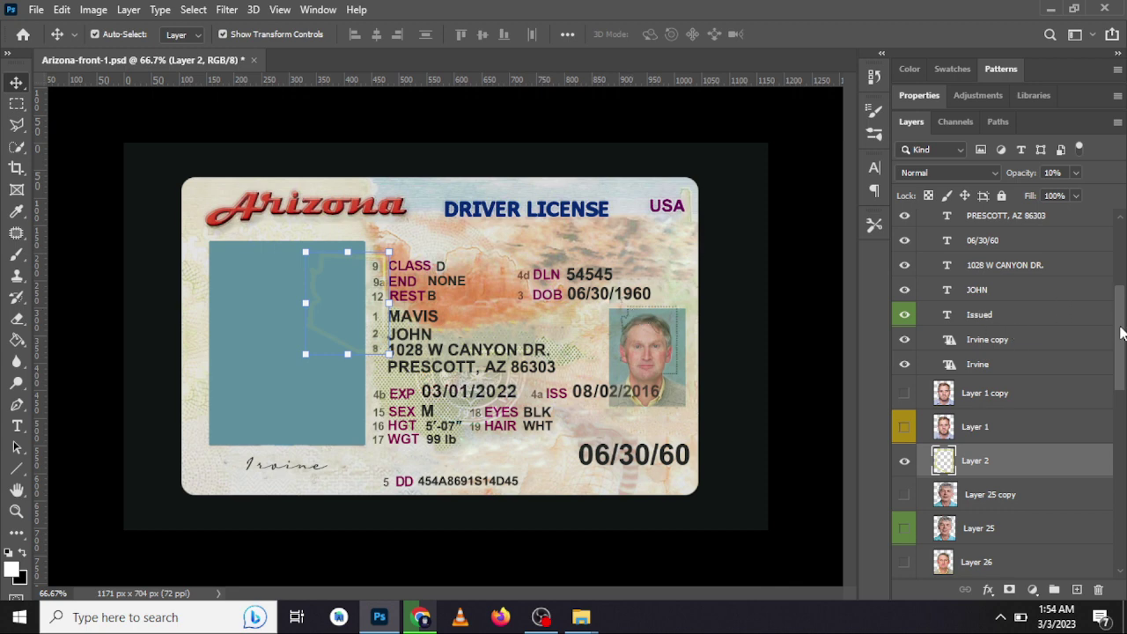
click(1118, 251)
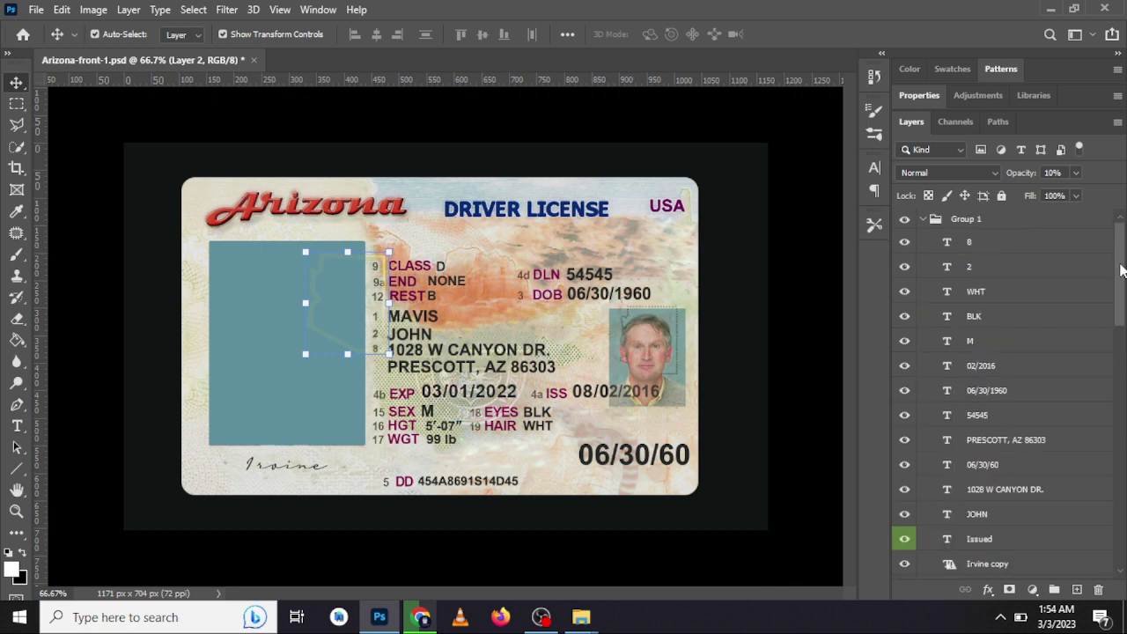
- Hide and collapse Group 1, then show the Back group
click(912, 221)
click(923, 219)
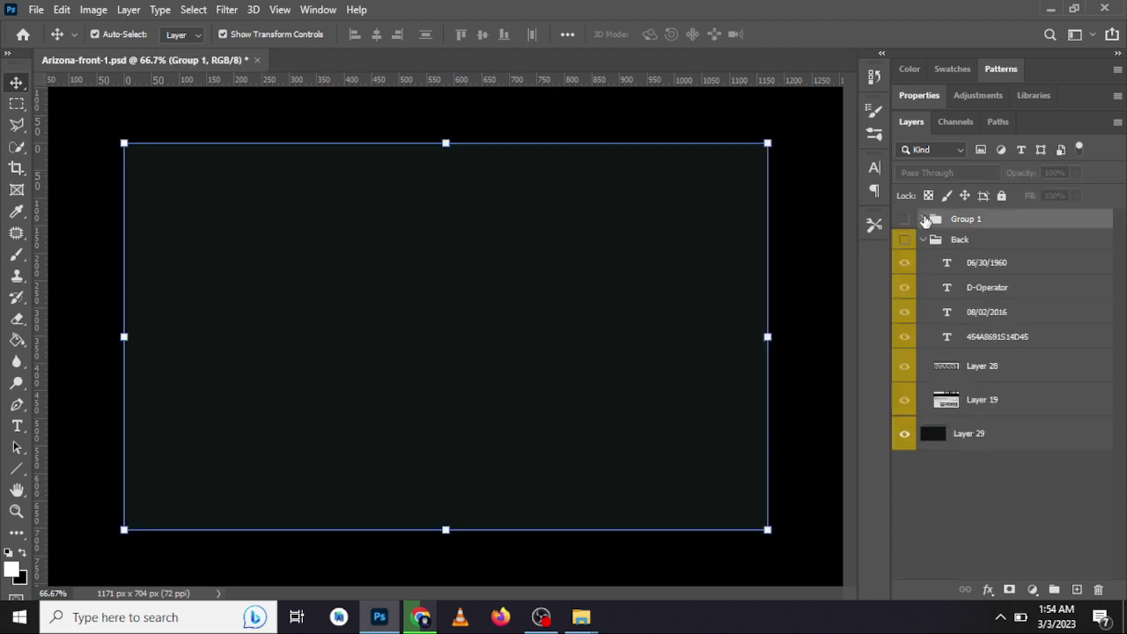
click(904, 239)
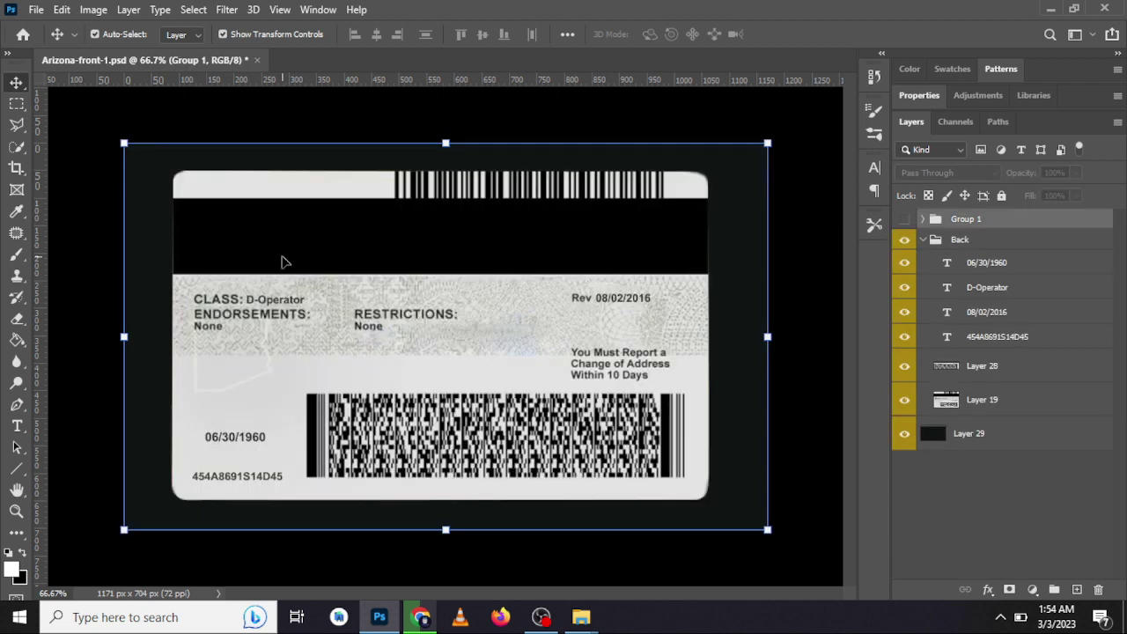
click(446, 231)
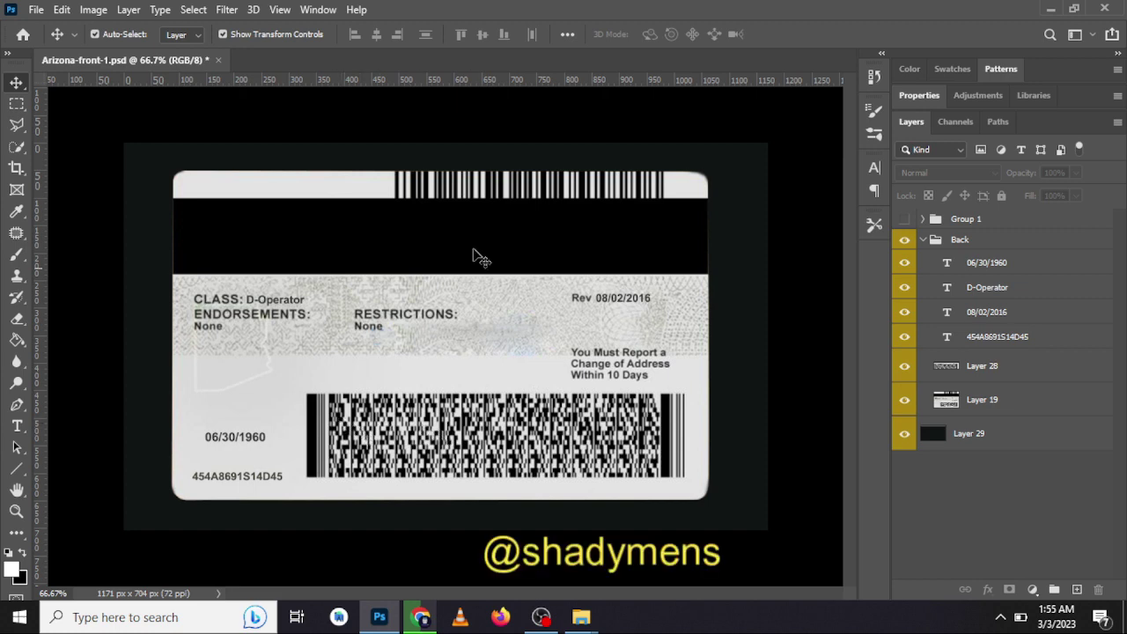
- Show the card front again and return Explorer to the Driver License PSD folder
click(904, 219)
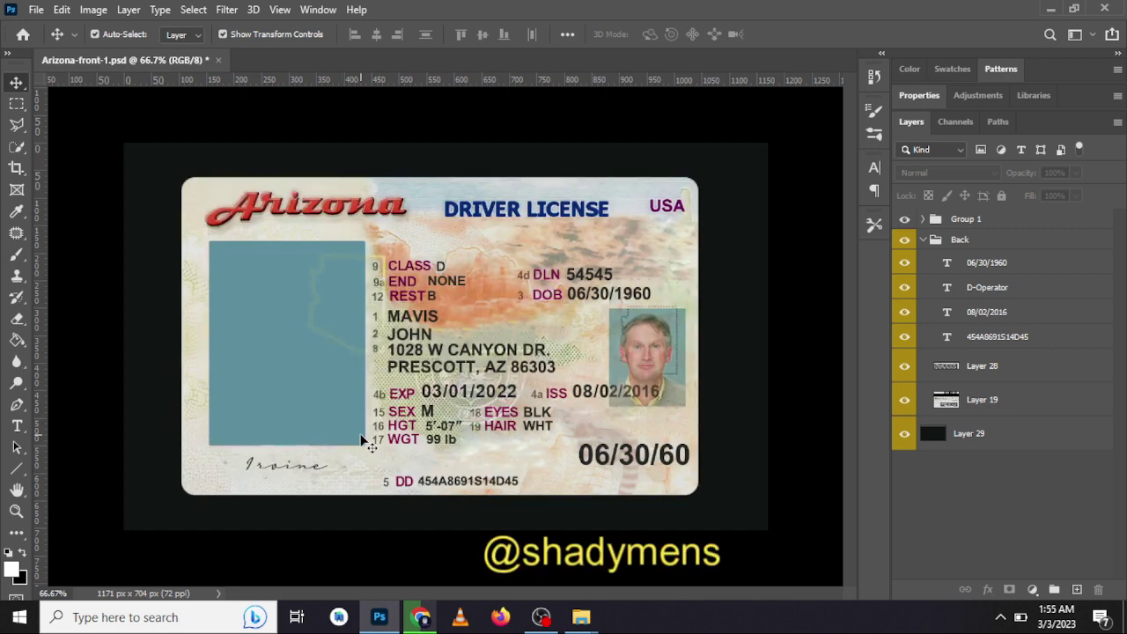
click(581, 610)
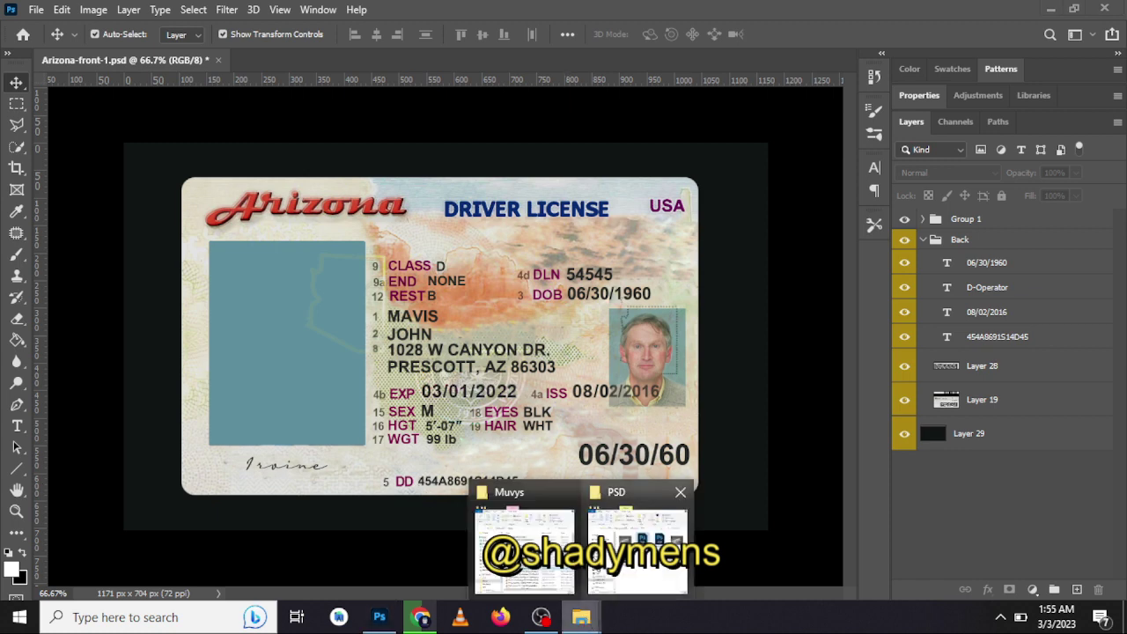
click(636, 546)
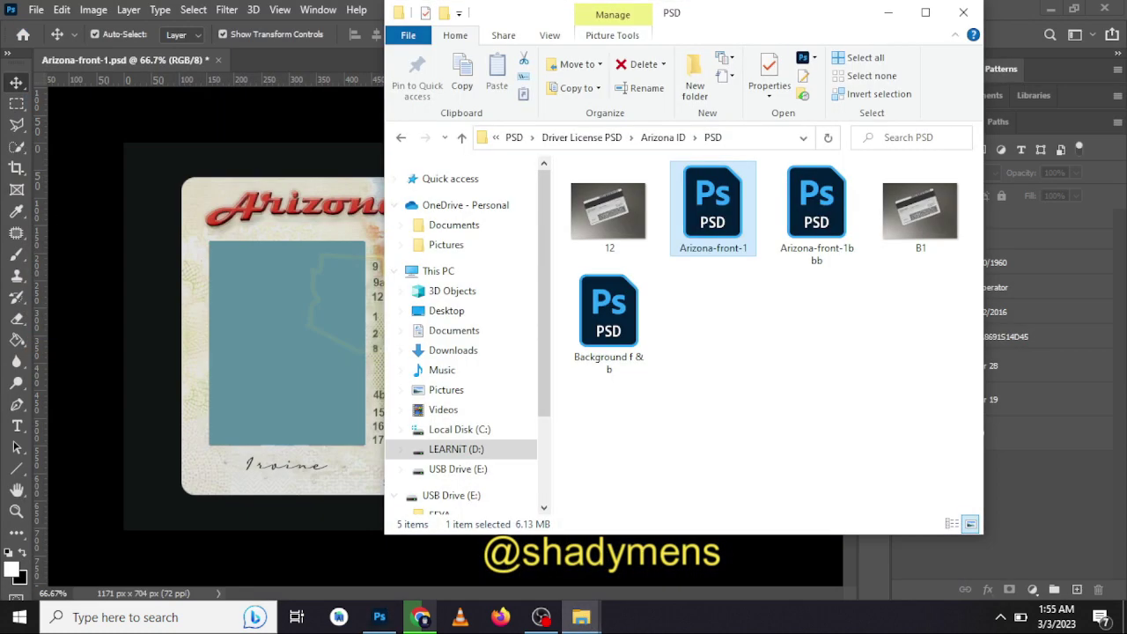
click(403, 142)
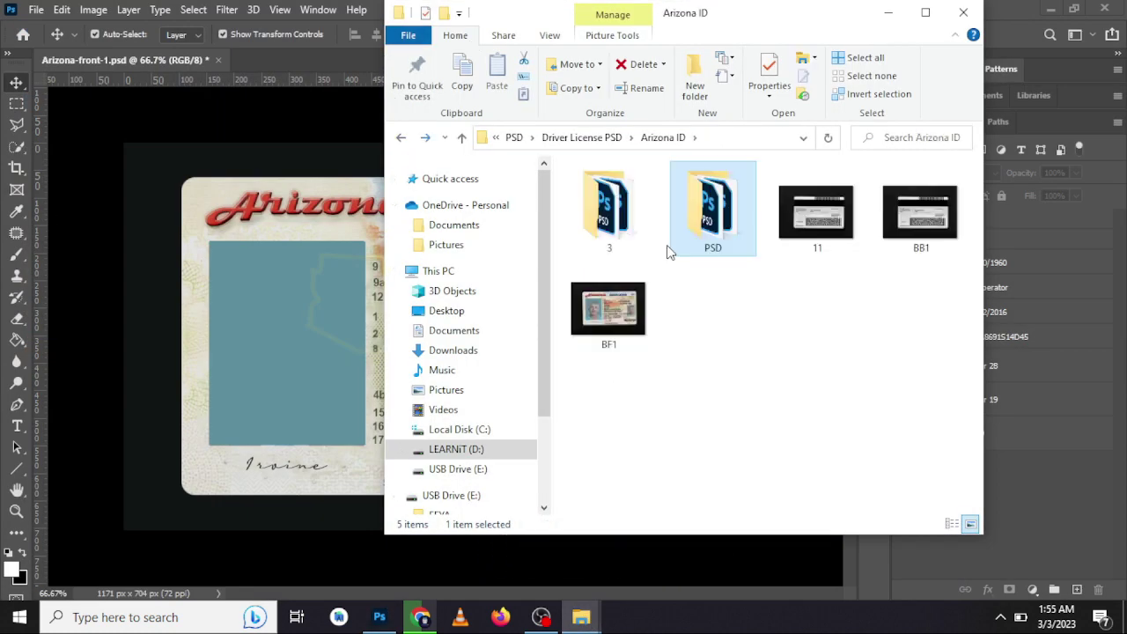
click(398, 139)
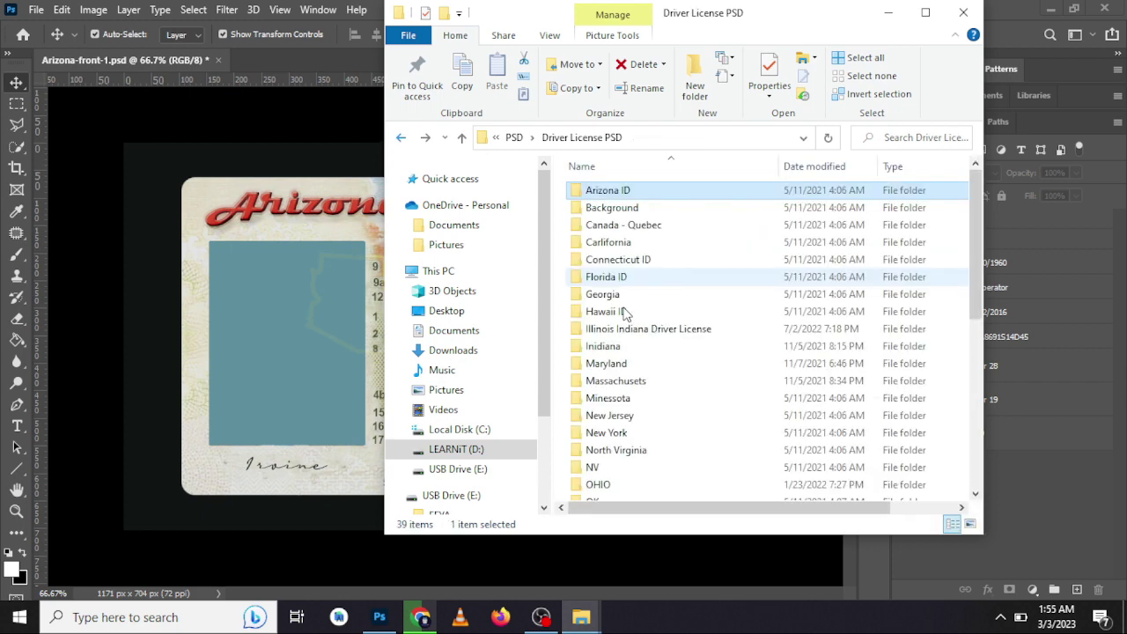
- Look in the Background folder, then open Georgia NEW.psd from the Georgia folder
double_click(627, 214)
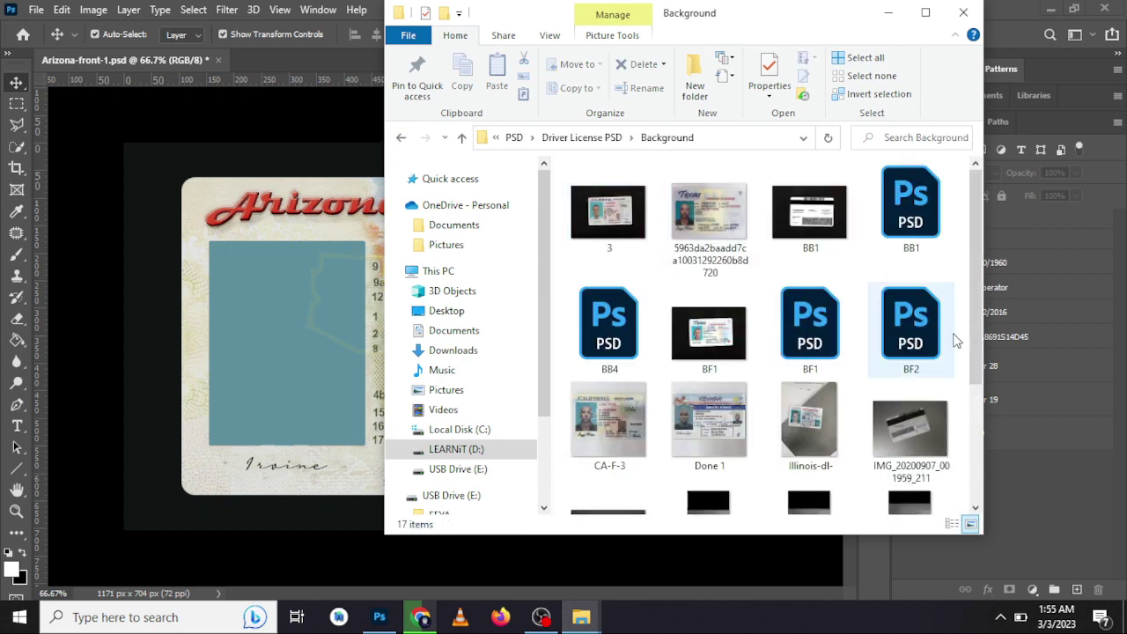
mouse_move(971, 224)
mouse_down()
mouse_move(958, 334)
mouse_move(975, 177)
mouse_up()
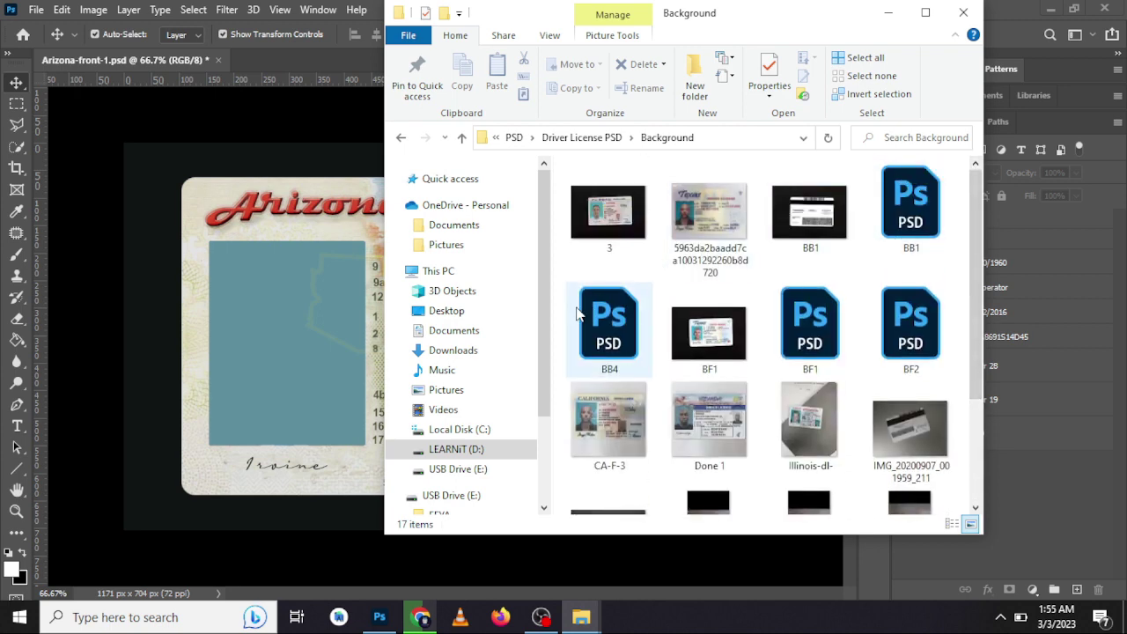
click(402, 138)
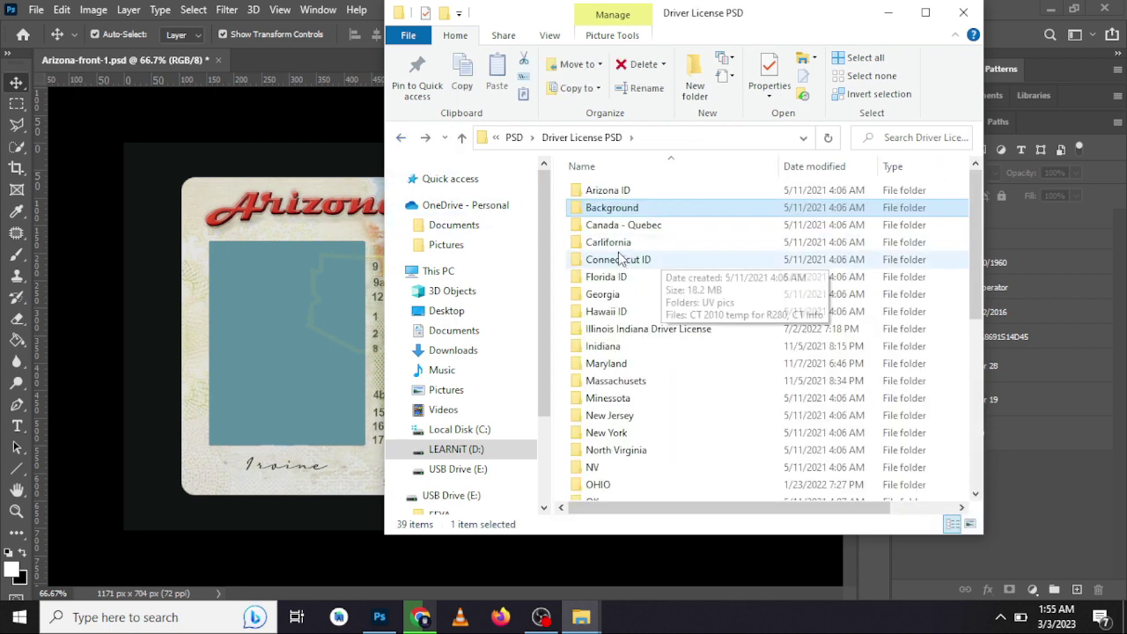
double_click(603, 294)
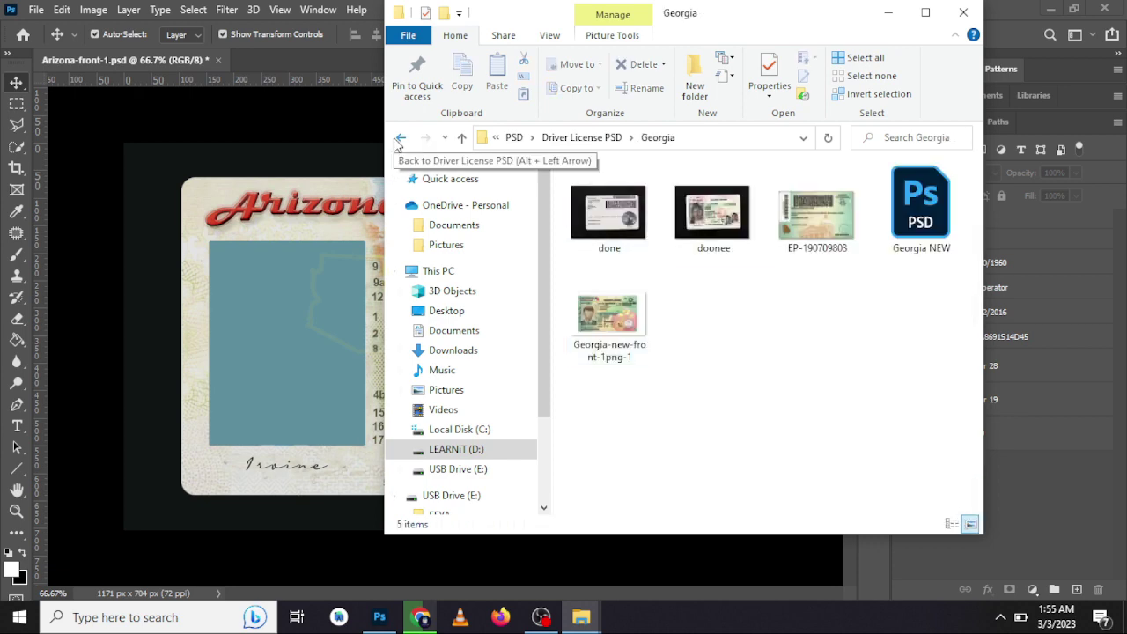
double_click(934, 251)
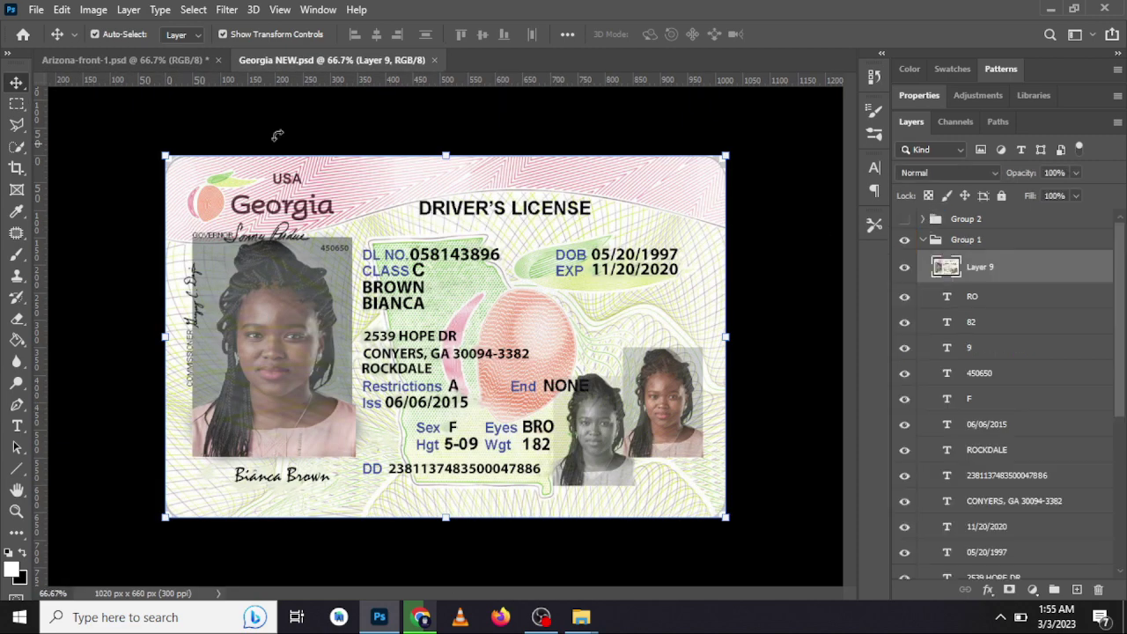
mouse_move(580, 617)
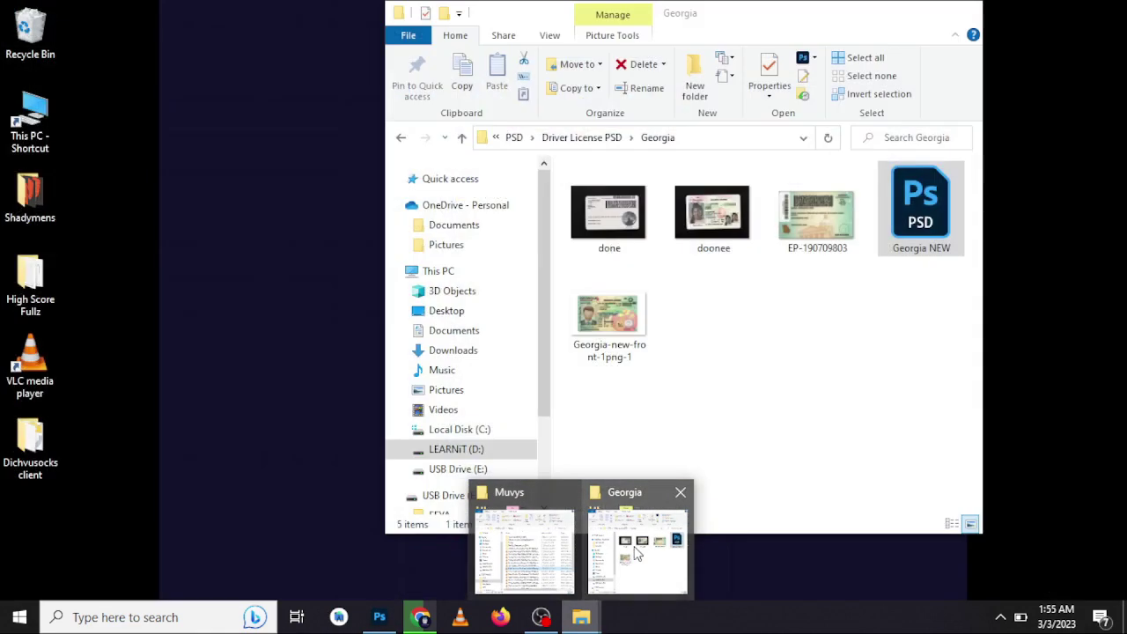
- Browse the Hawaii ID and Maryland folders
click(637, 553)
click(402, 138)
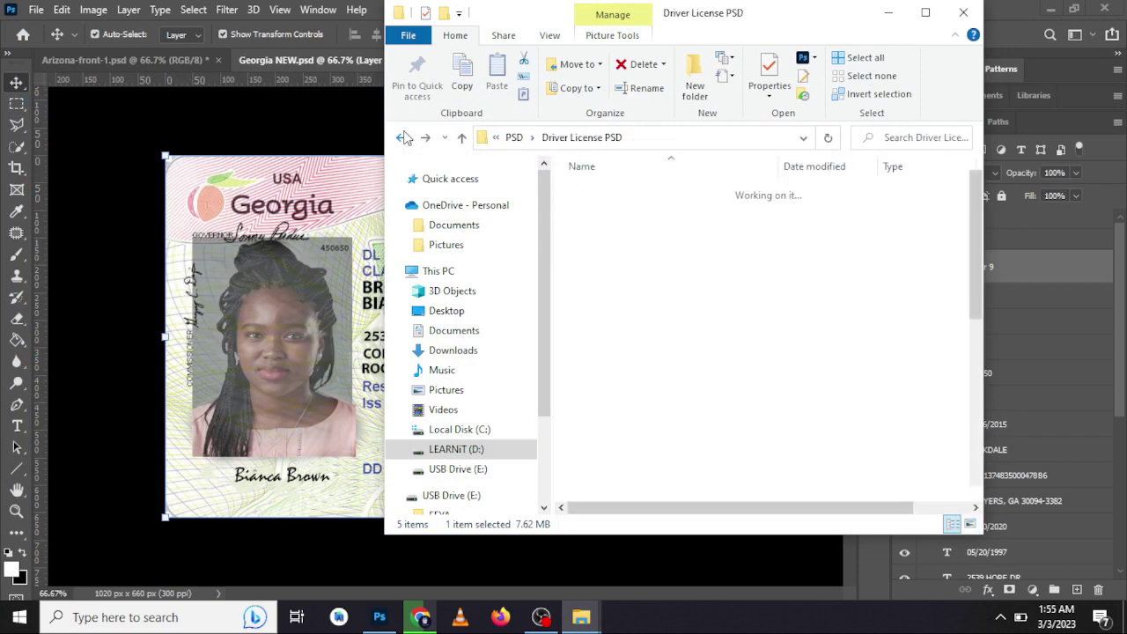
double_click(606, 311)
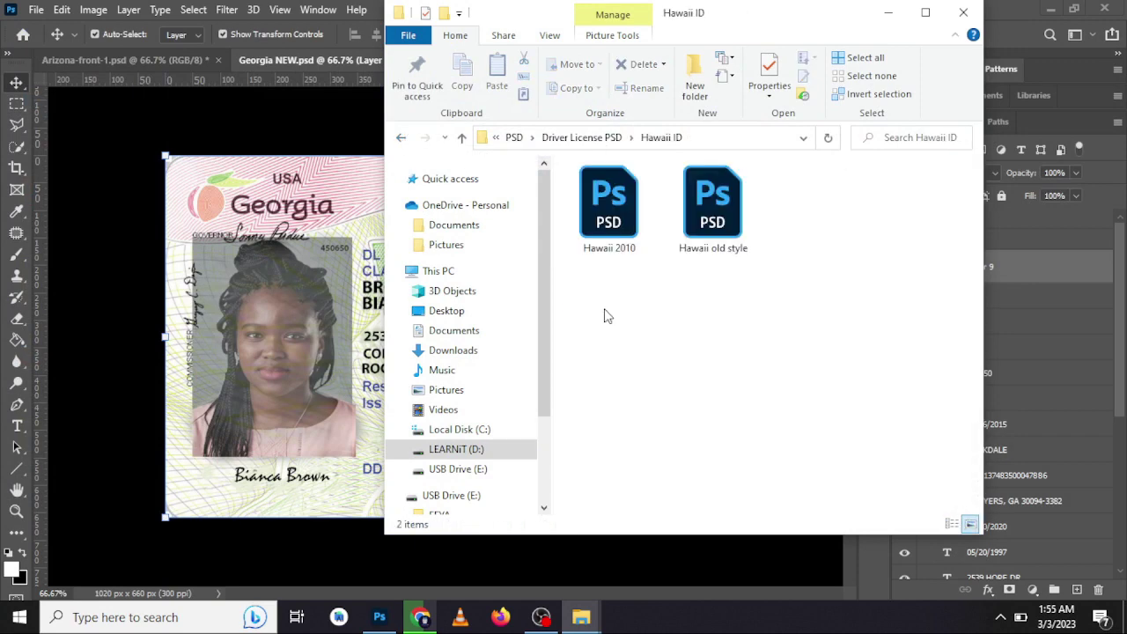
click(400, 138)
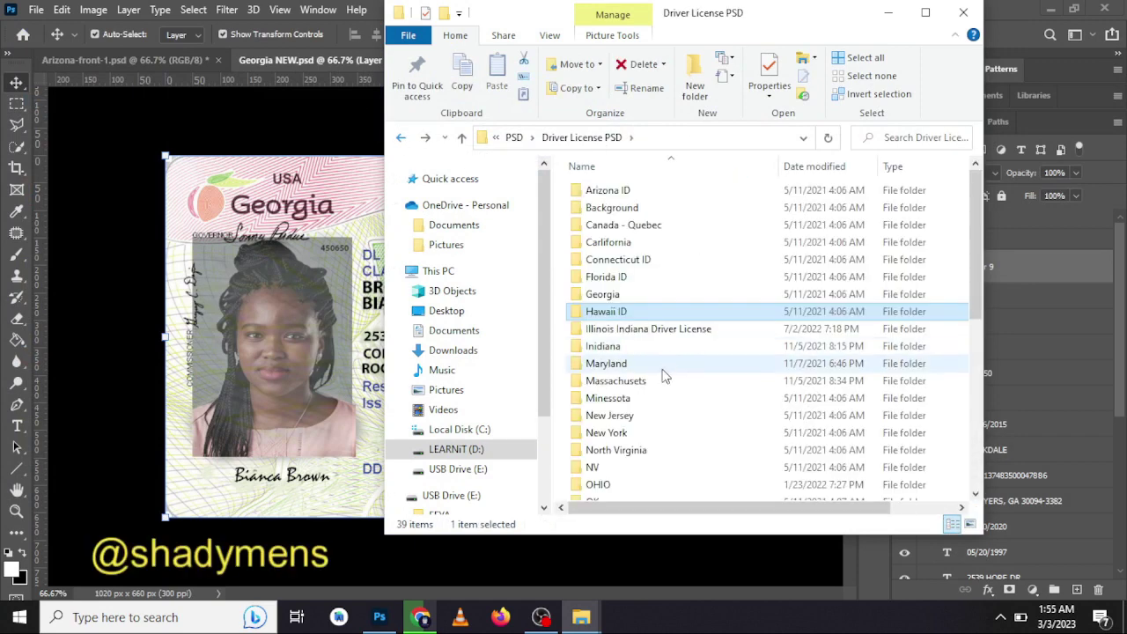
double_click(611, 365)
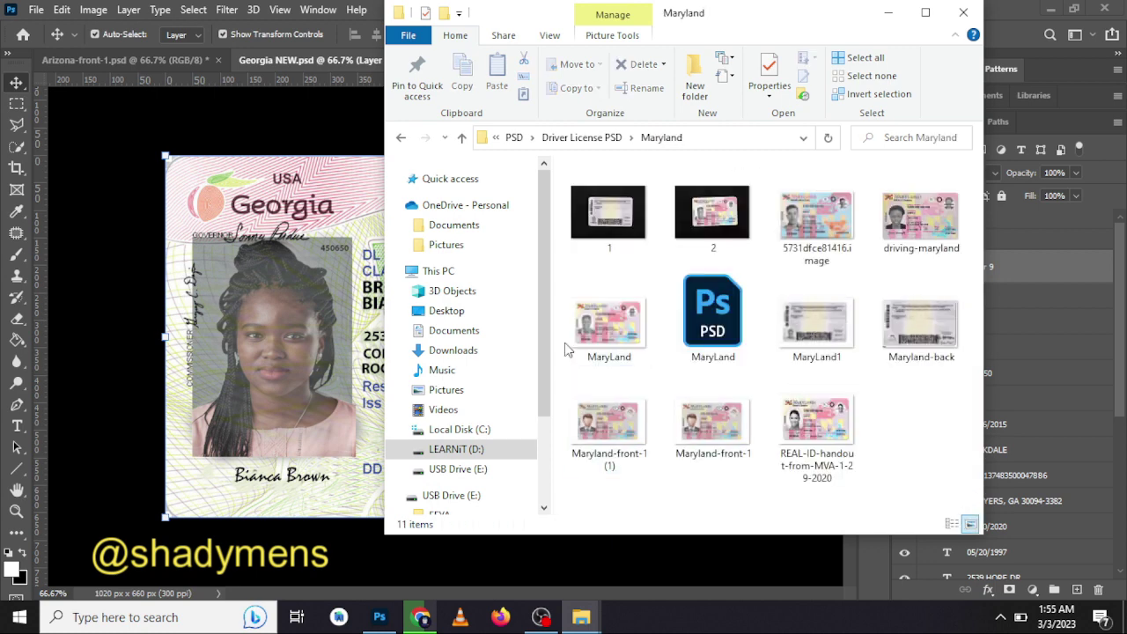
click(399, 138)
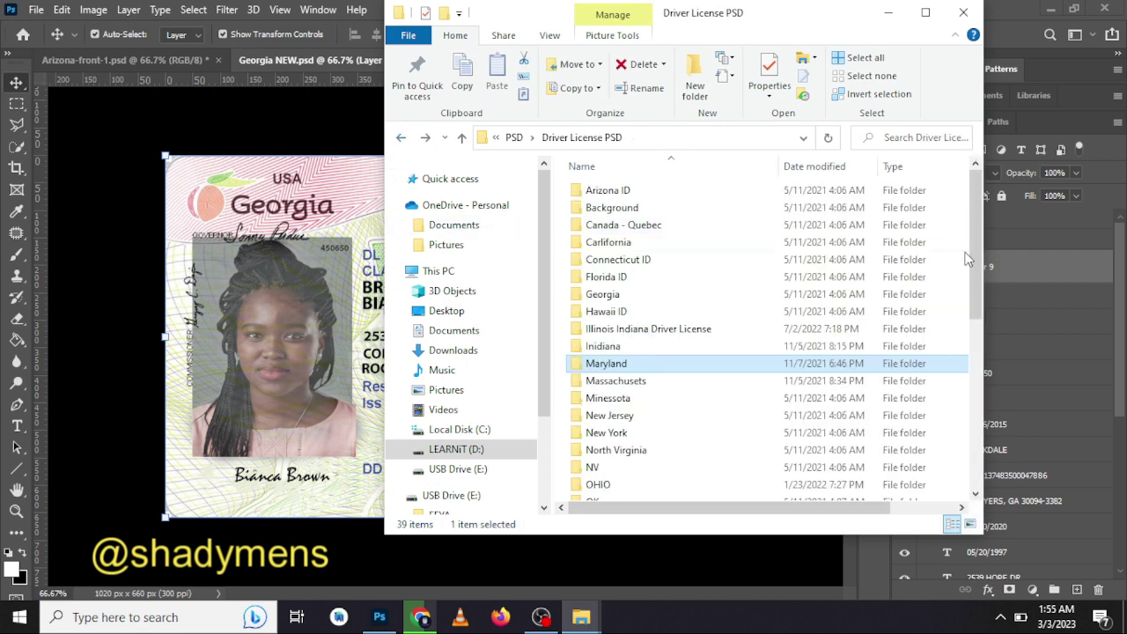
drag(969, 240, 962, 447)
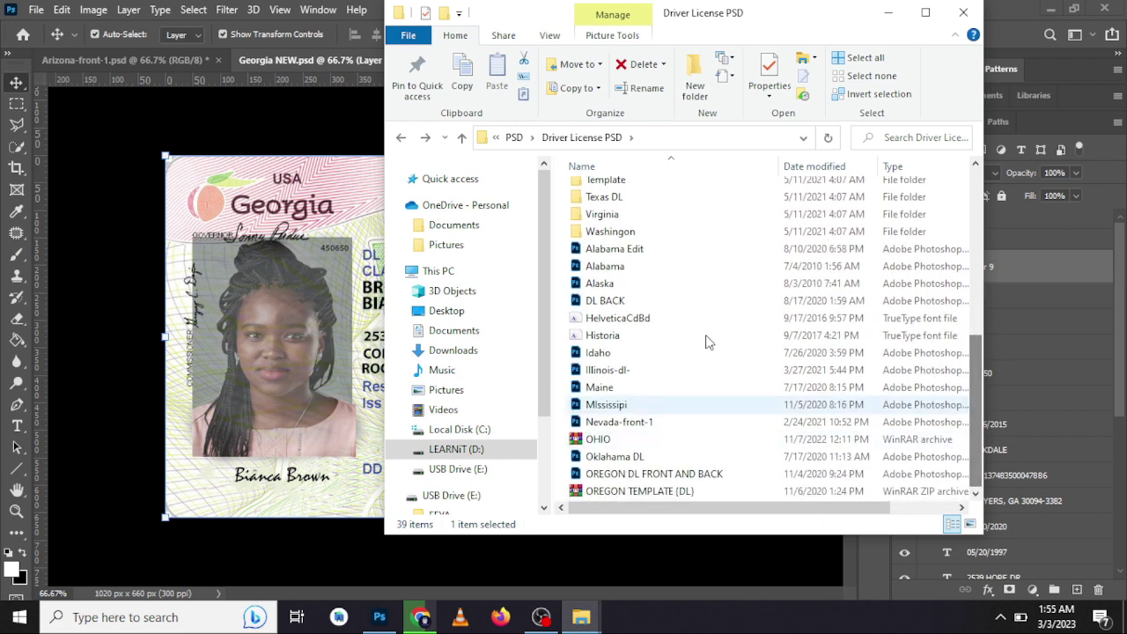
- Preview photos in the ID with selfie folder and open the Selfie ID cex.io template
click(401, 137)
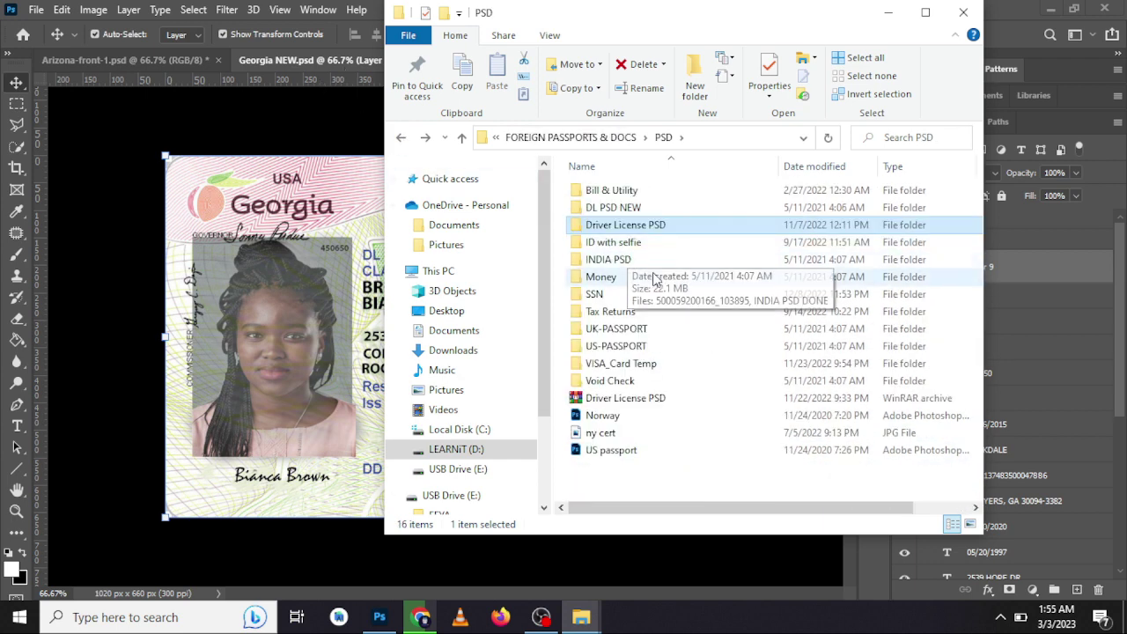
double_click(627, 244)
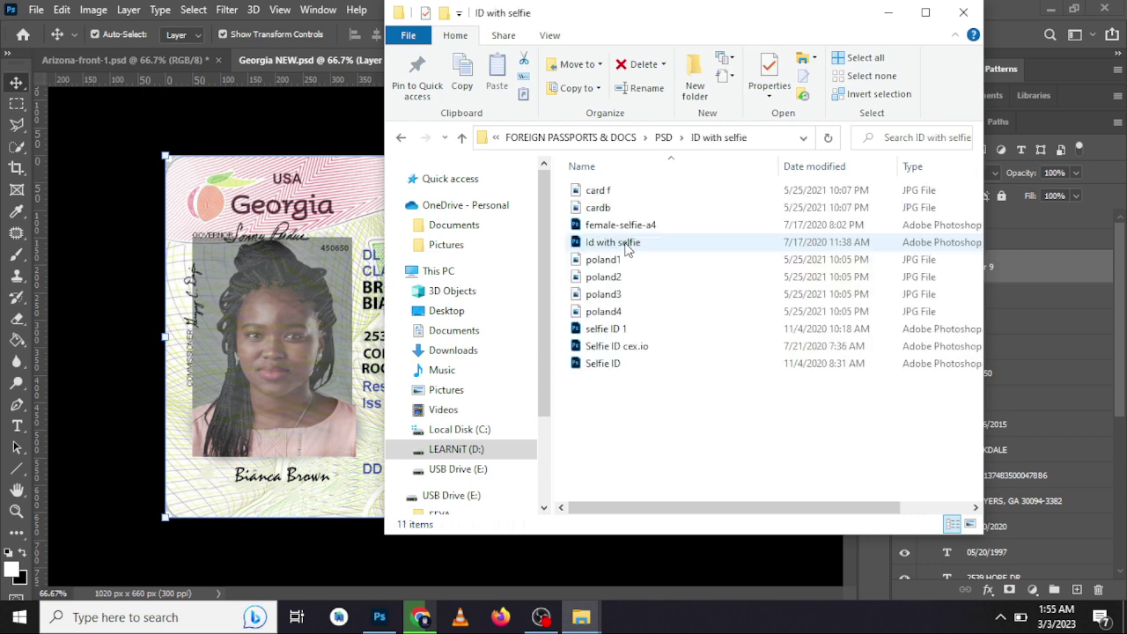
click(597, 192)
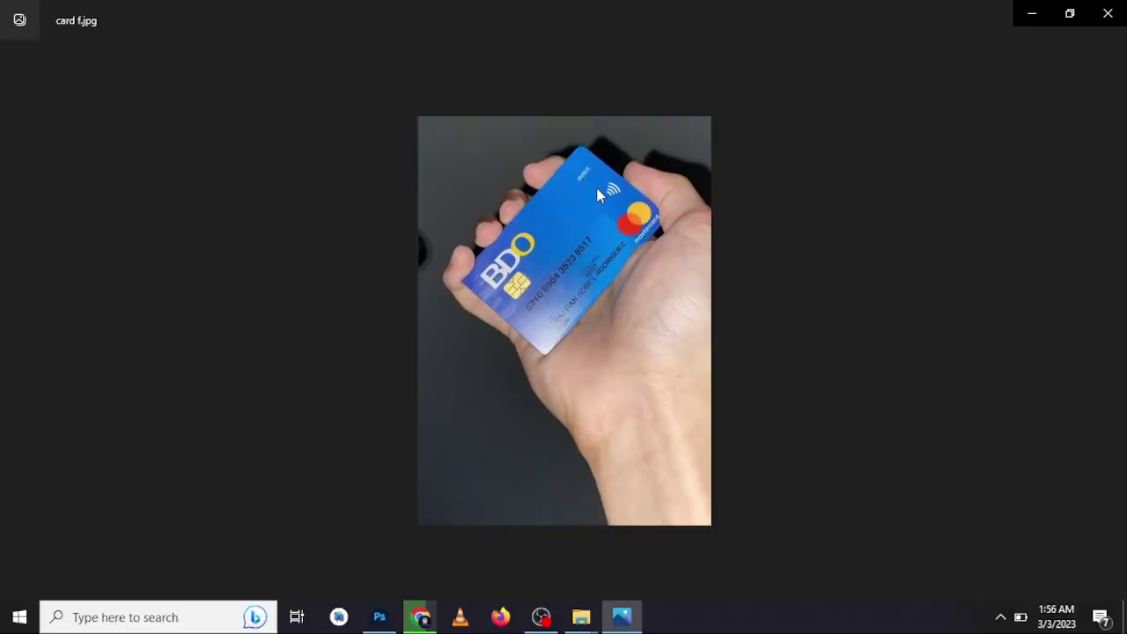
key(Right)
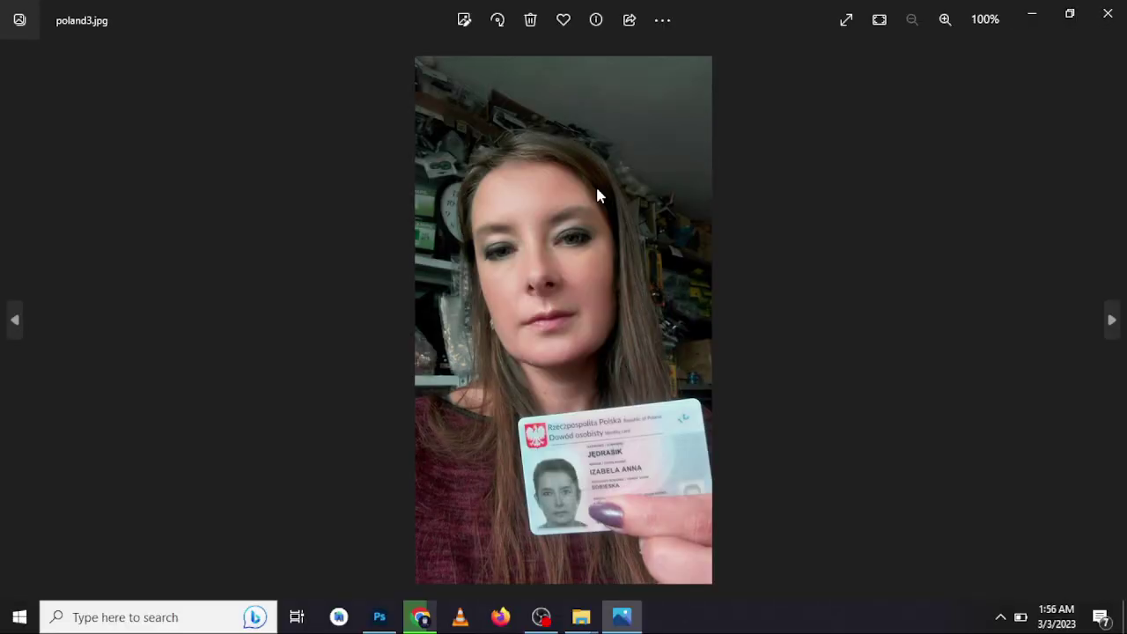
key(Right)
click(1107, 13)
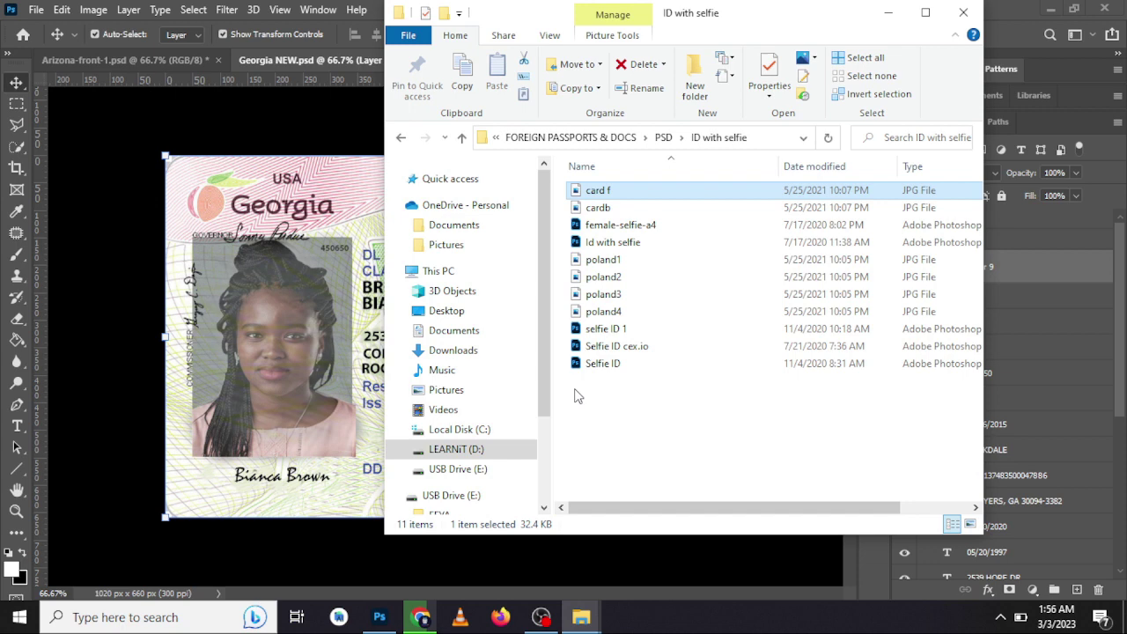
click(597, 346)
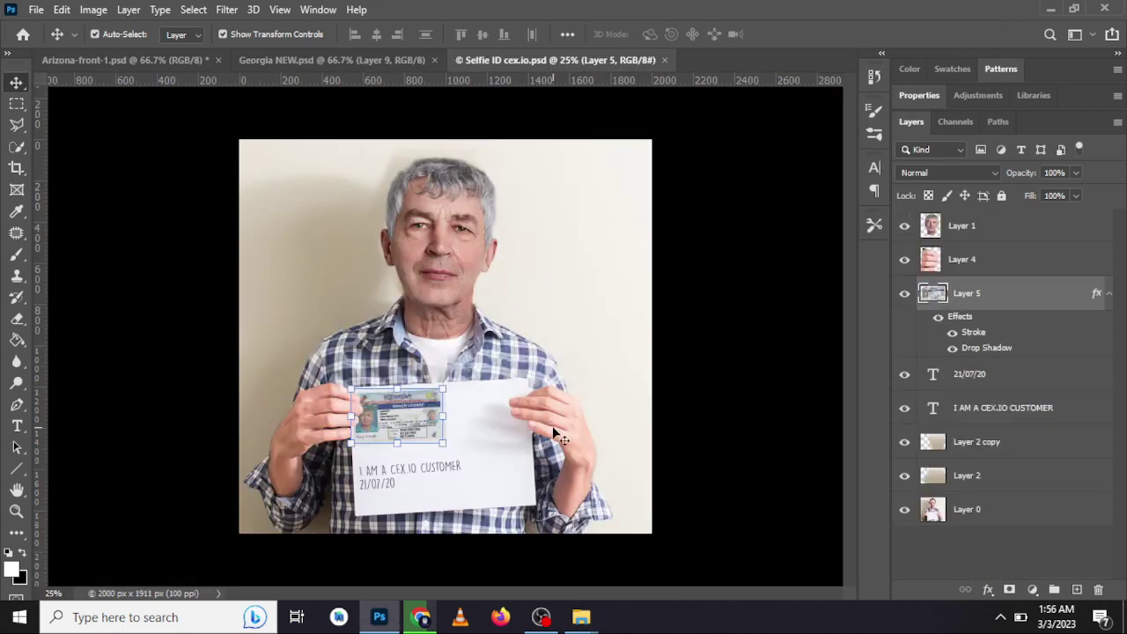
- Hide and restore Layer 5, Layer 4 and Layer 1, then show Layer 2
click(555, 440)
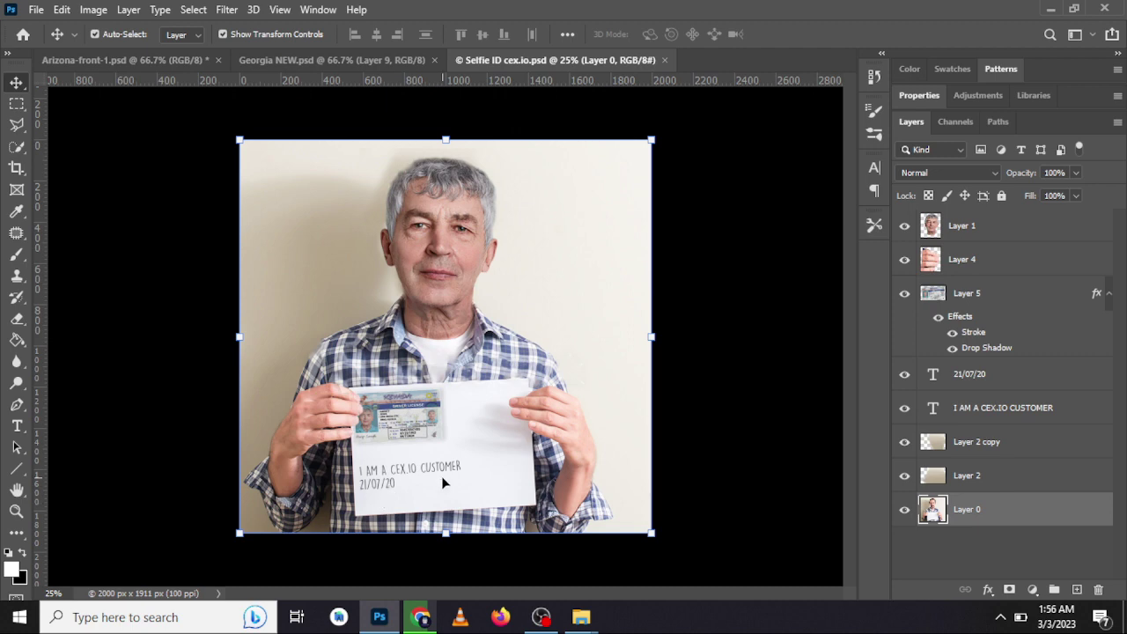
click(418, 430)
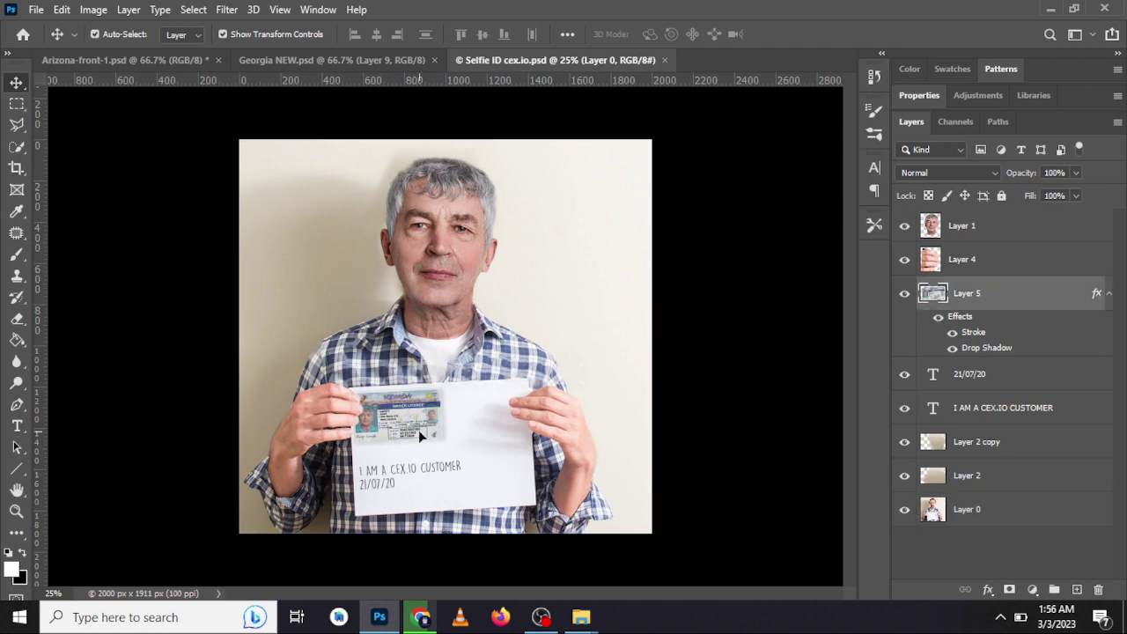
click(903, 296)
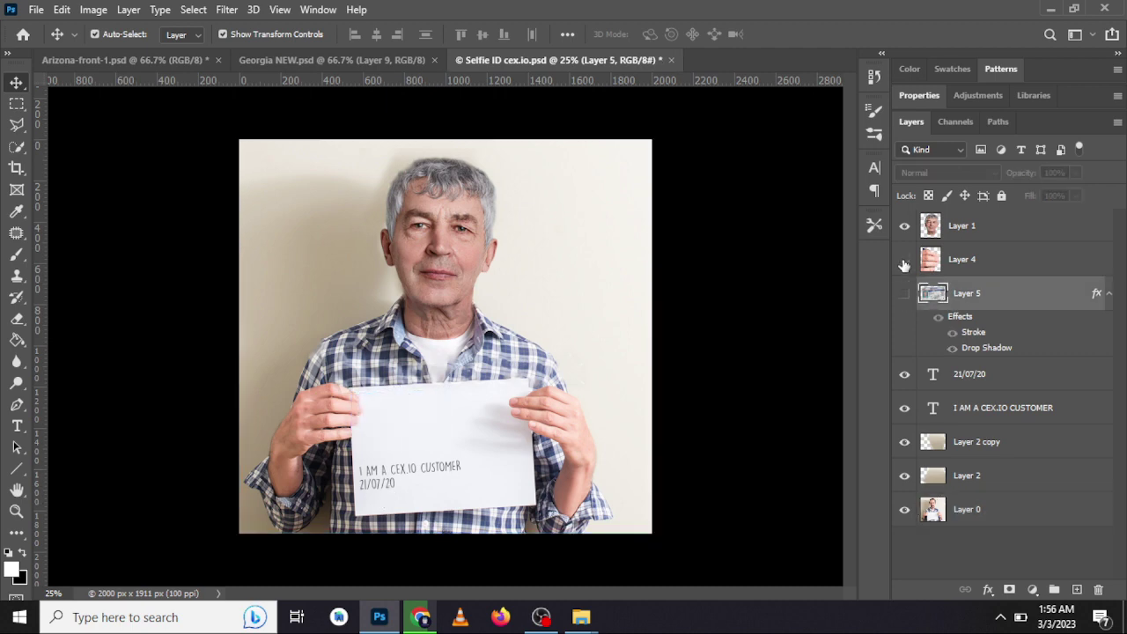
click(903, 260)
click(904, 226)
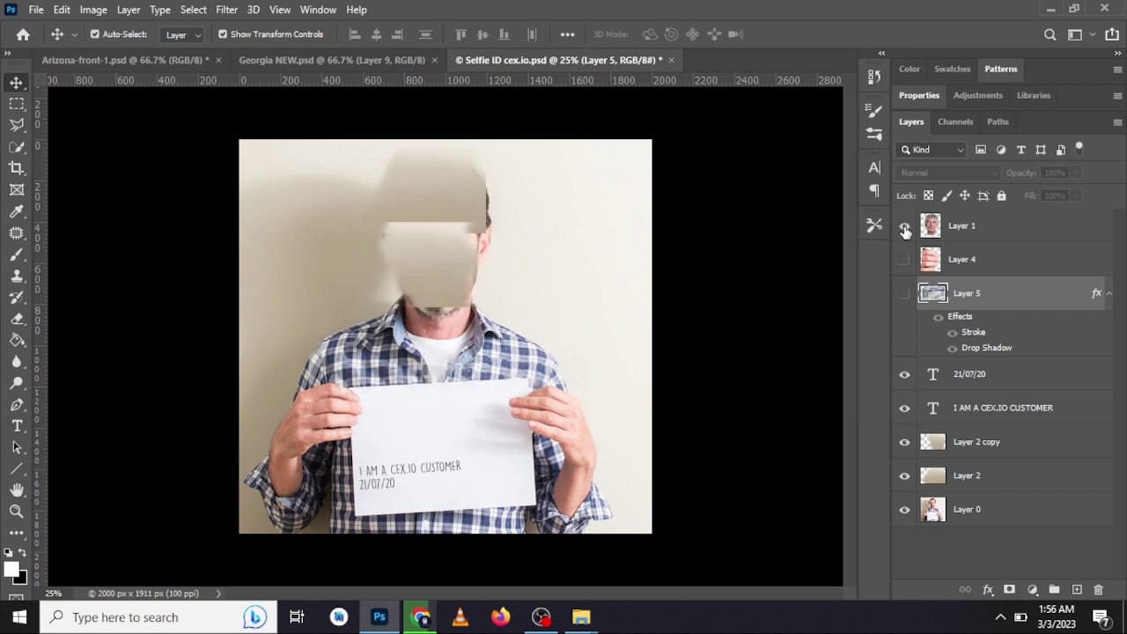
click(904, 227)
click(906, 292)
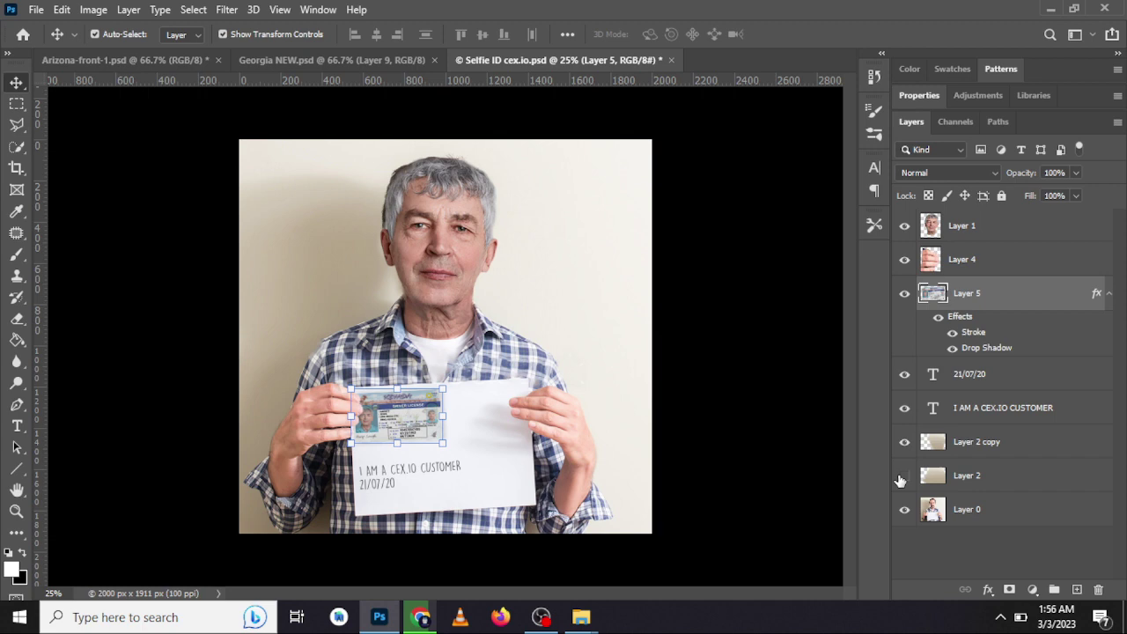
click(904, 476)
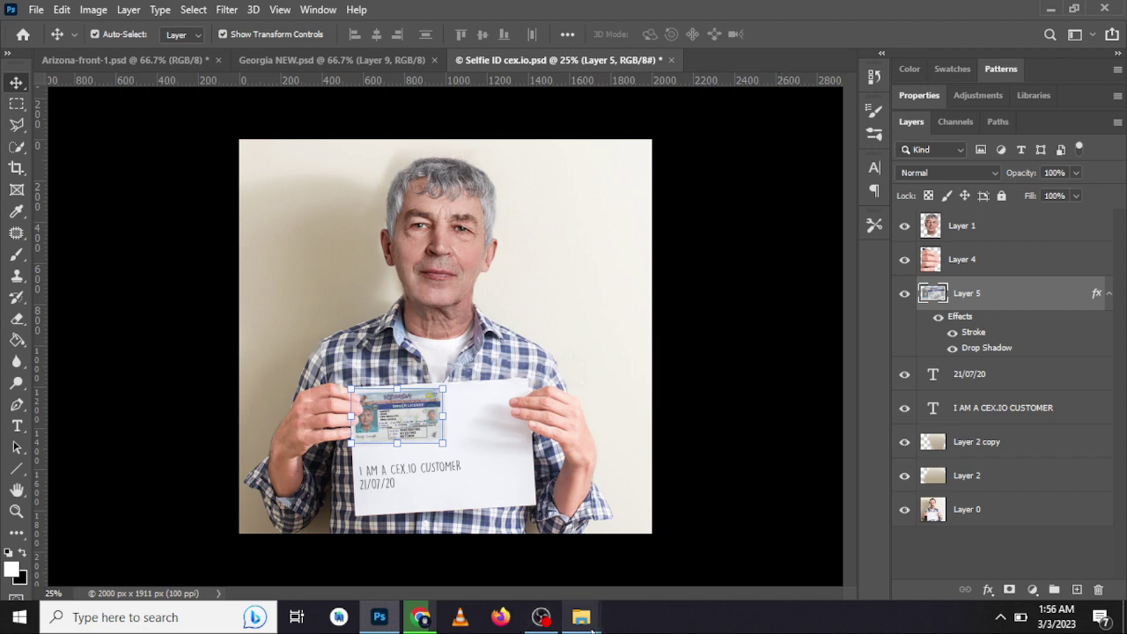
mouse_move(580, 617)
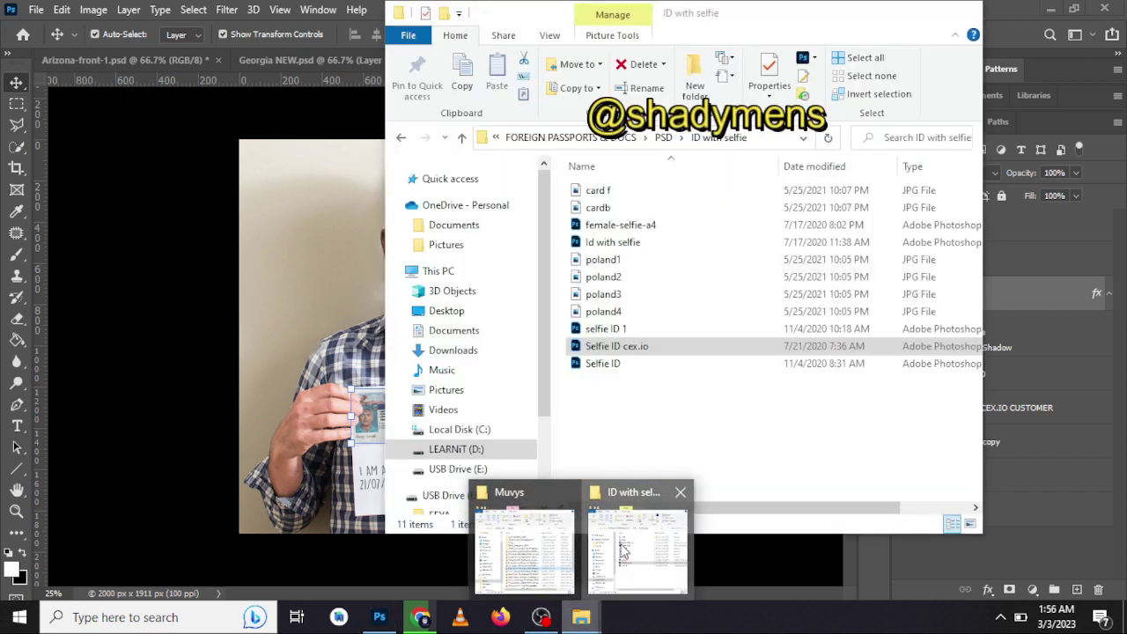
- Browse the SSN and Money folders, then open bill7_usa (AT&T).psd from Bill & Utility
click(636, 550)
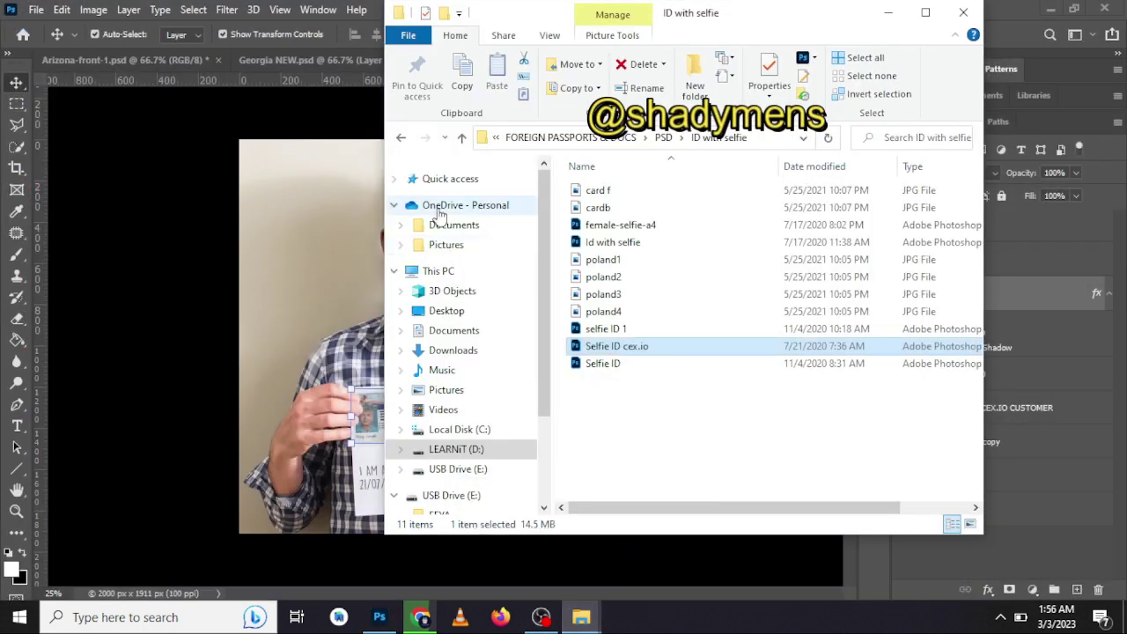
click(400, 141)
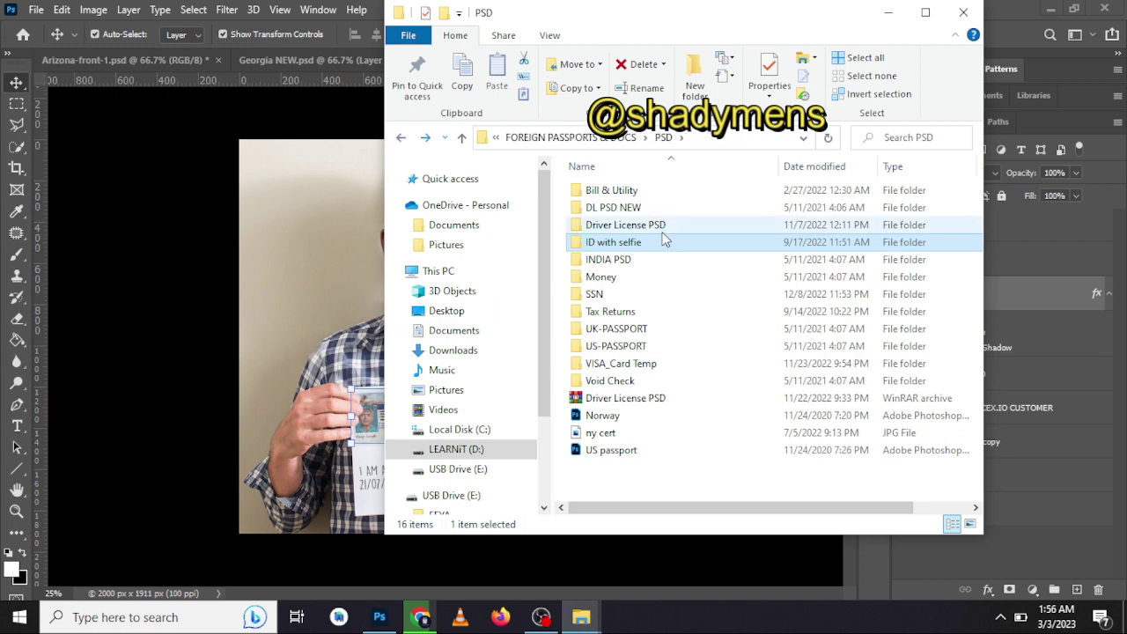
click(594, 298)
double_click(595, 301)
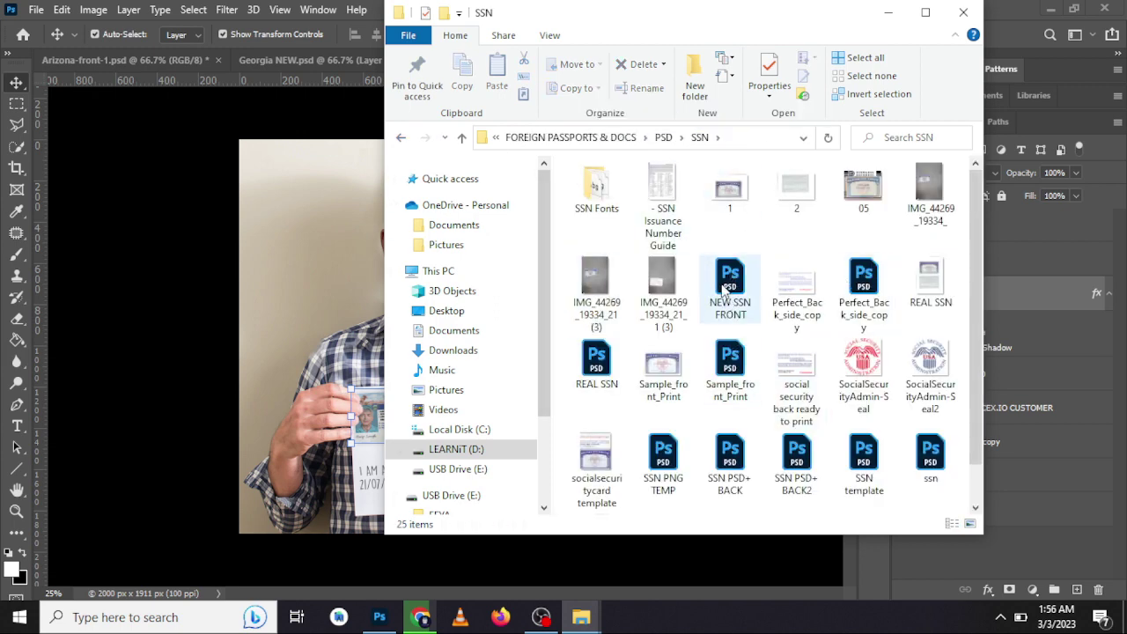
click(401, 138)
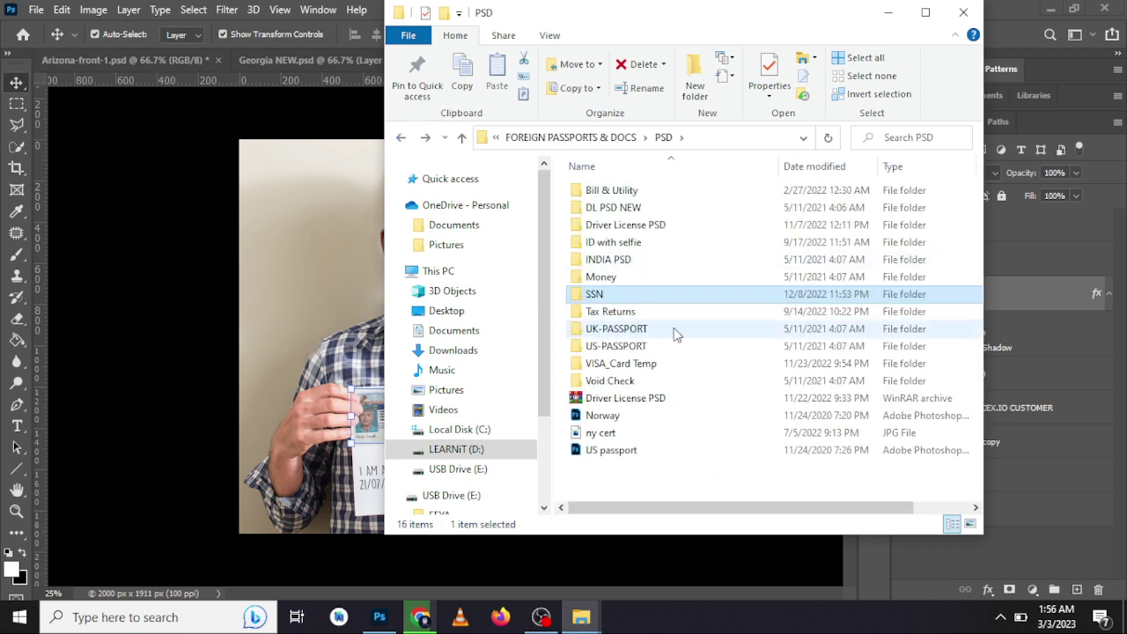
double_click(605, 278)
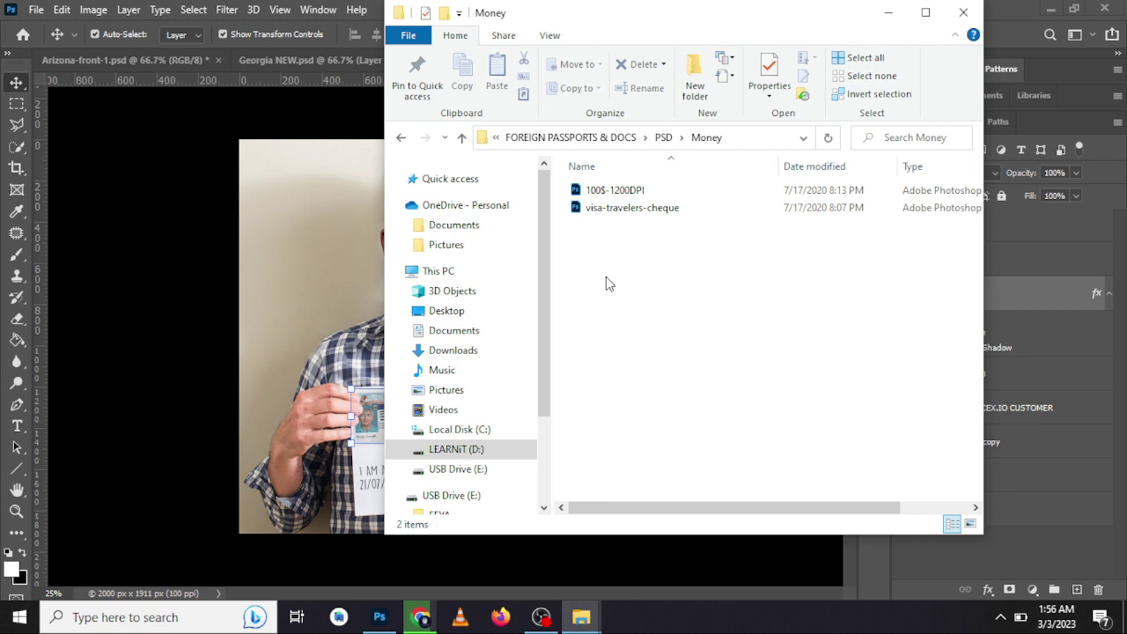
mouse_move(430, 160)
click(401, 139)
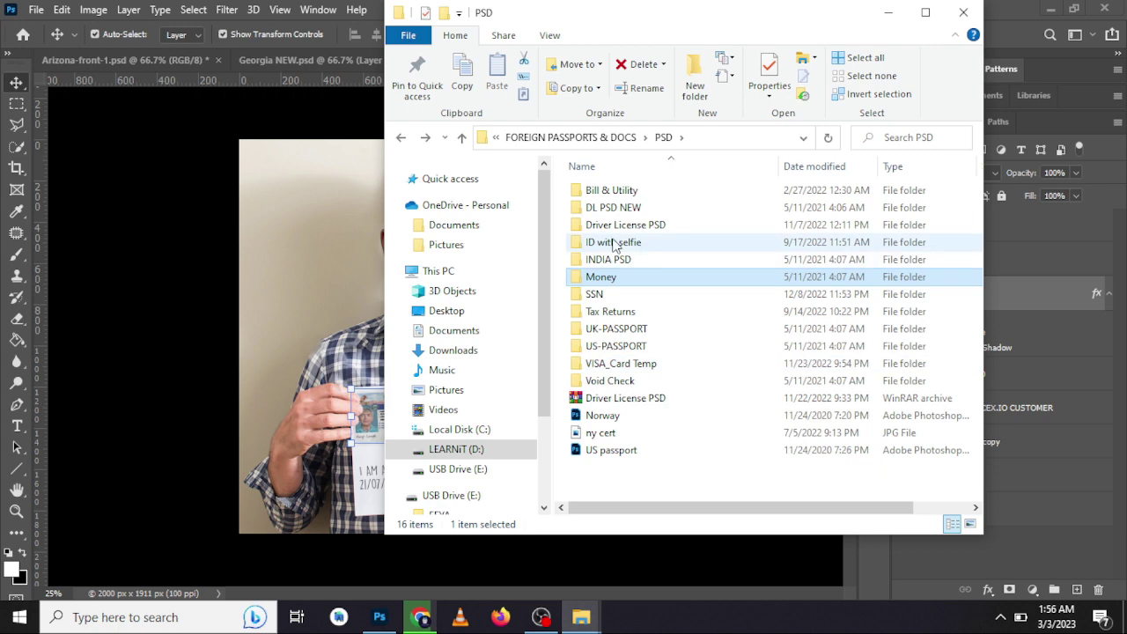
double_click(604, 190)
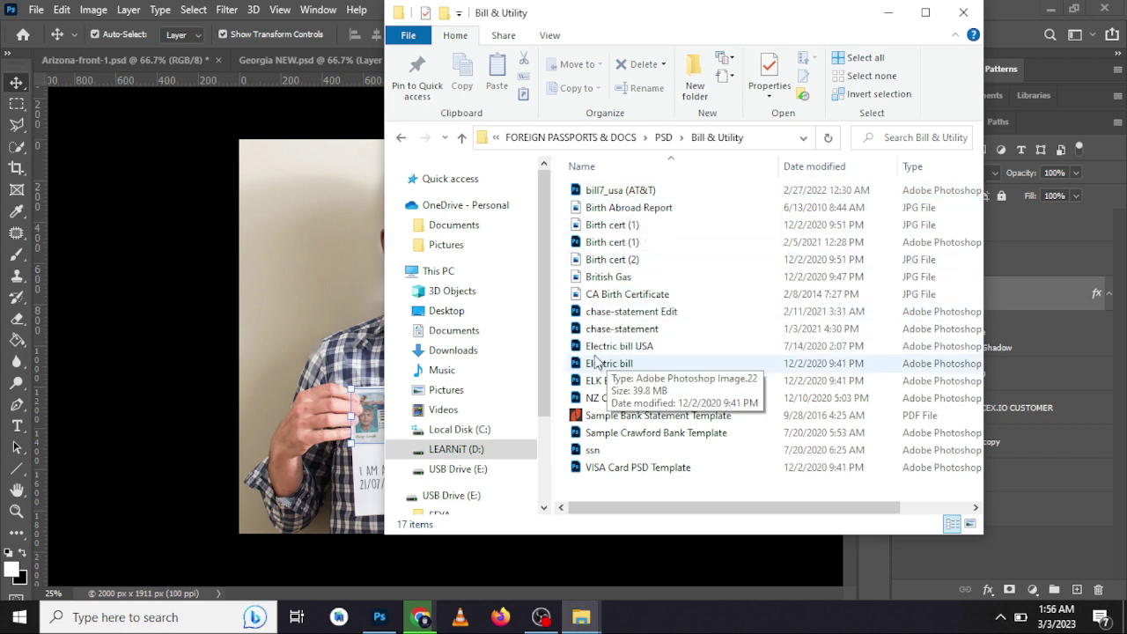
double_click(640, 191)
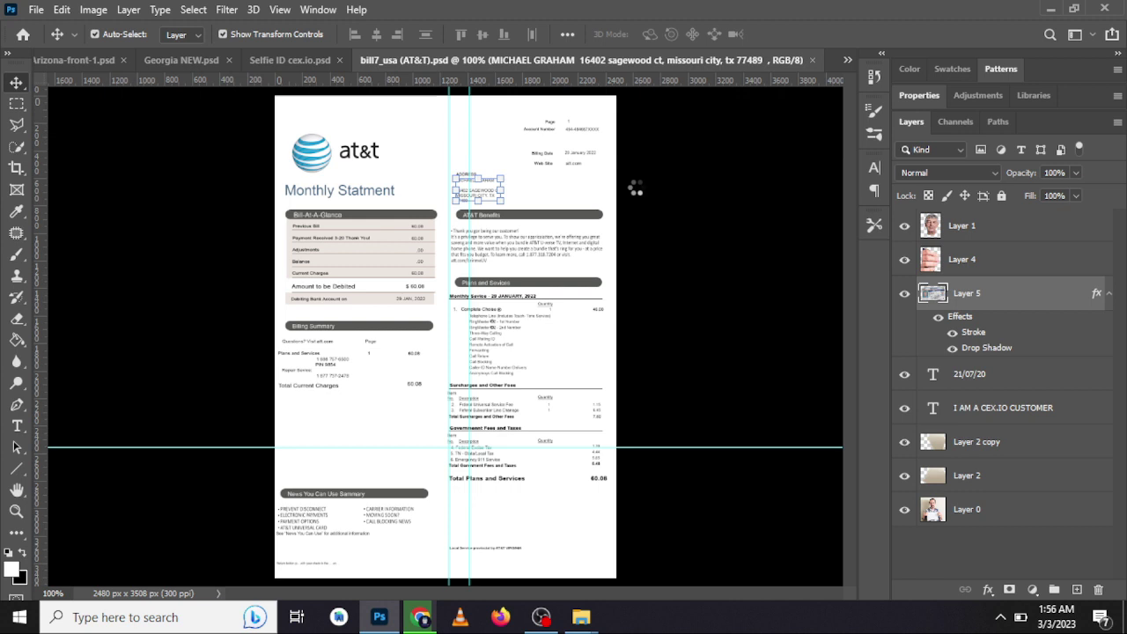
- Select the bill's Blank layer, then return Explorer to FOREIGN PASSPORTS & DOCS
click(366, 351)
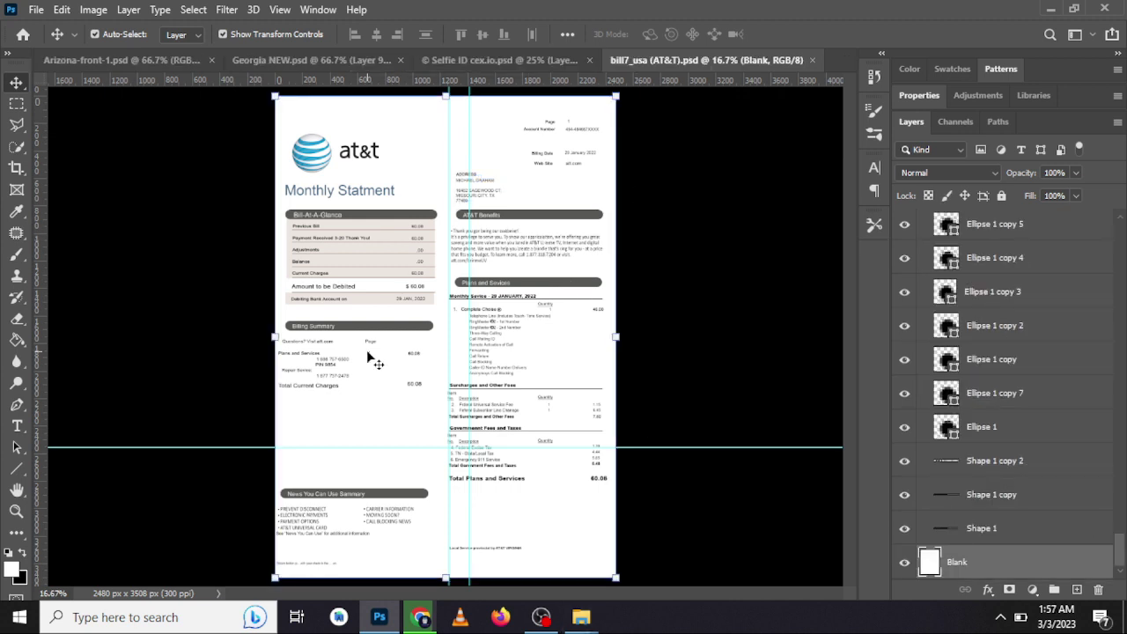
click(581, 618)
click(400, 137)
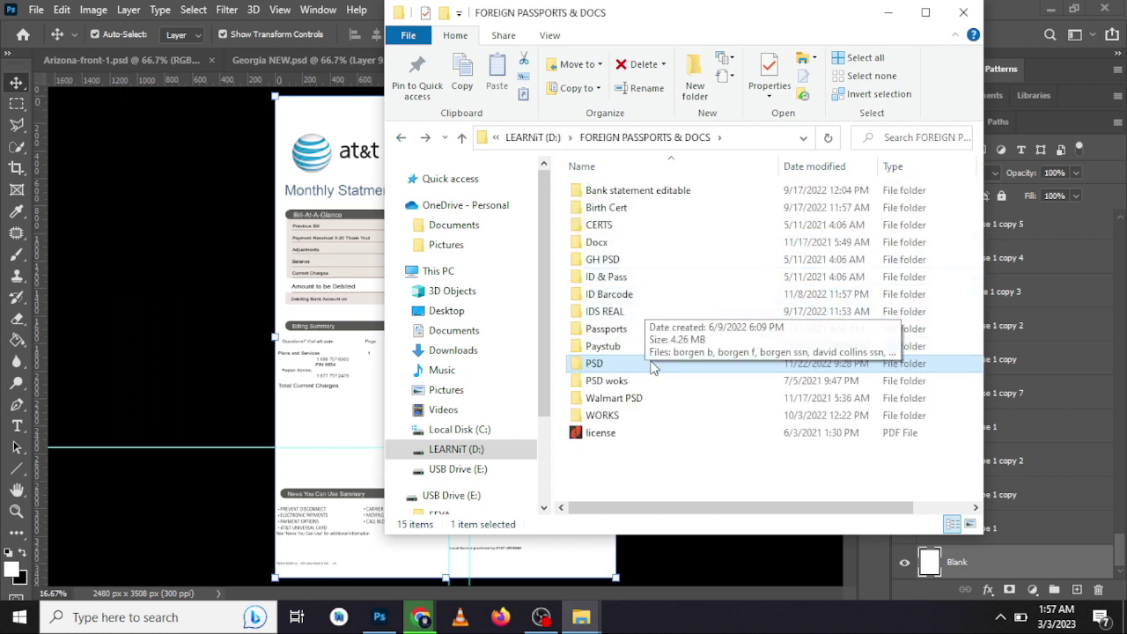
- Scroll through the ID & Pass folder, then view the AFRICA passport folder
double_click(611, 278)
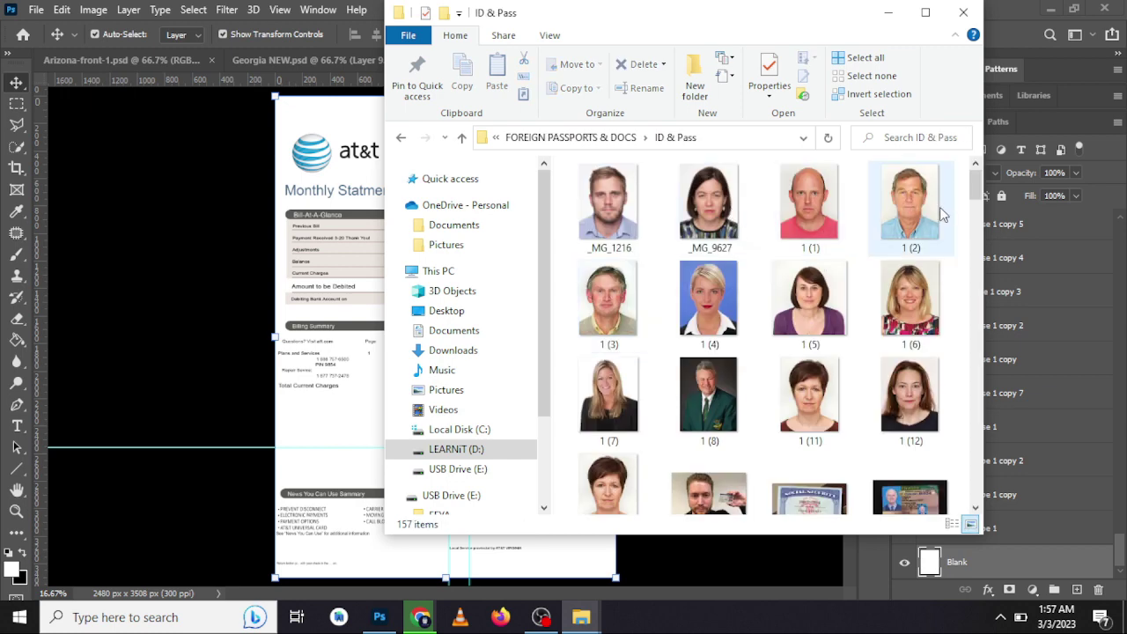
mouse_move(970, 185)
mouse_down()
mouse_move(971, 196)
mouse_move(977, 176)
mouse_move(991, 433)
mouse_up()
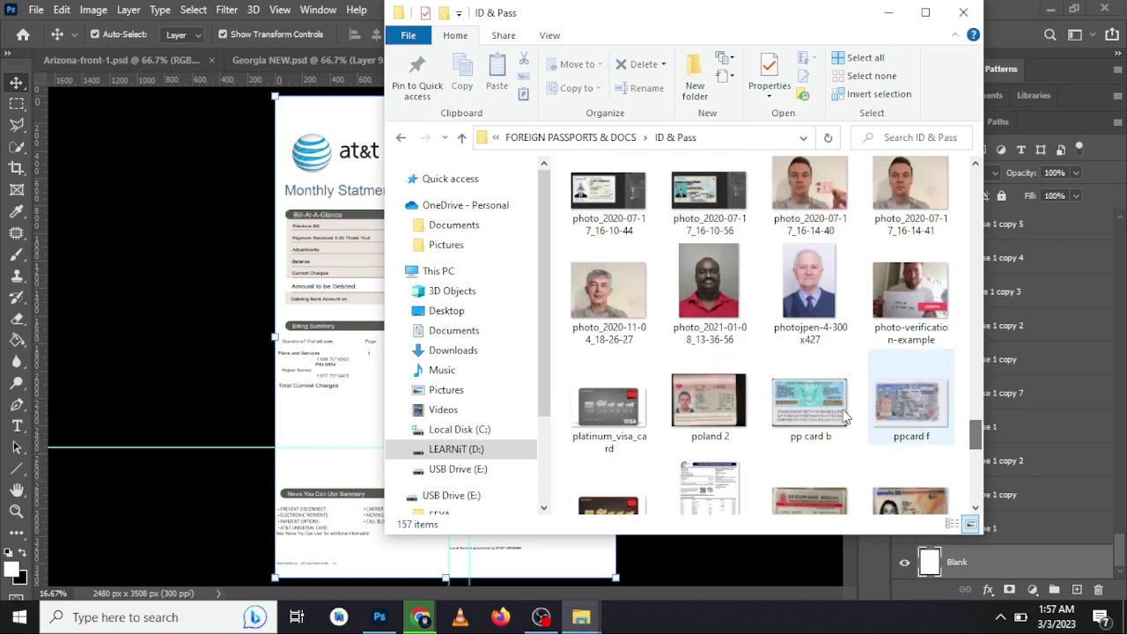
click(400, 139)
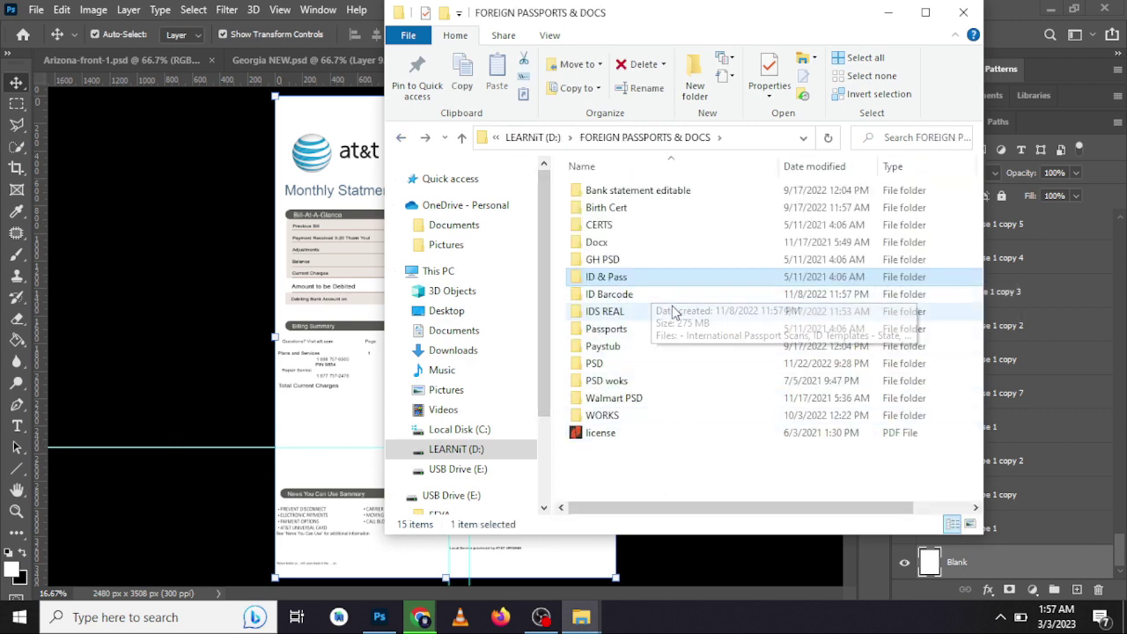
double_click(621, 332)
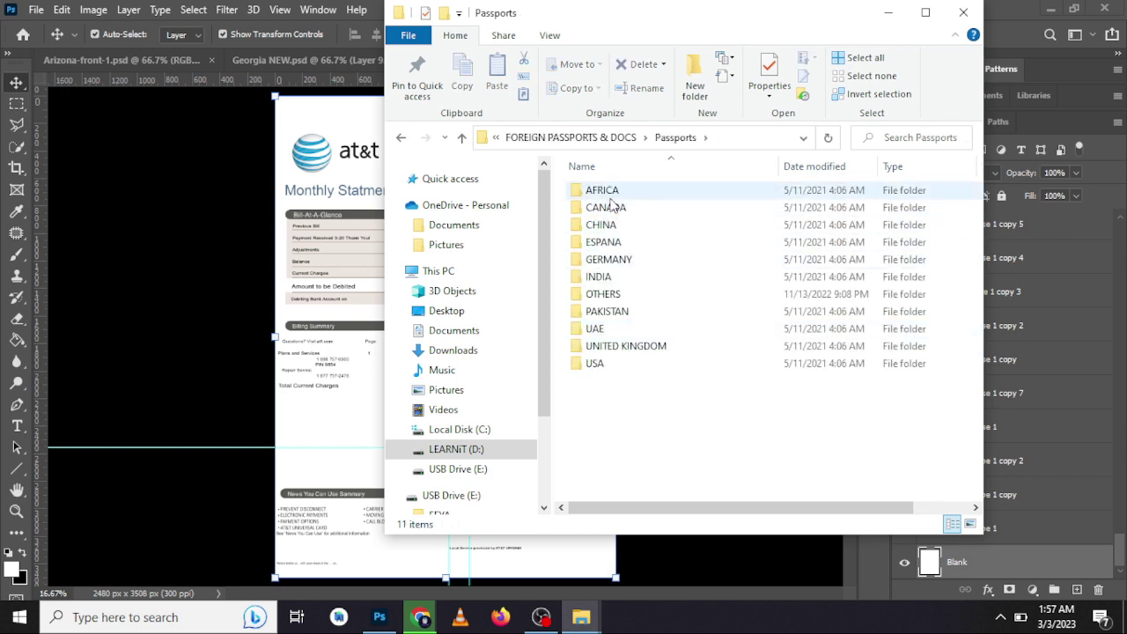
double_click(610, 193)
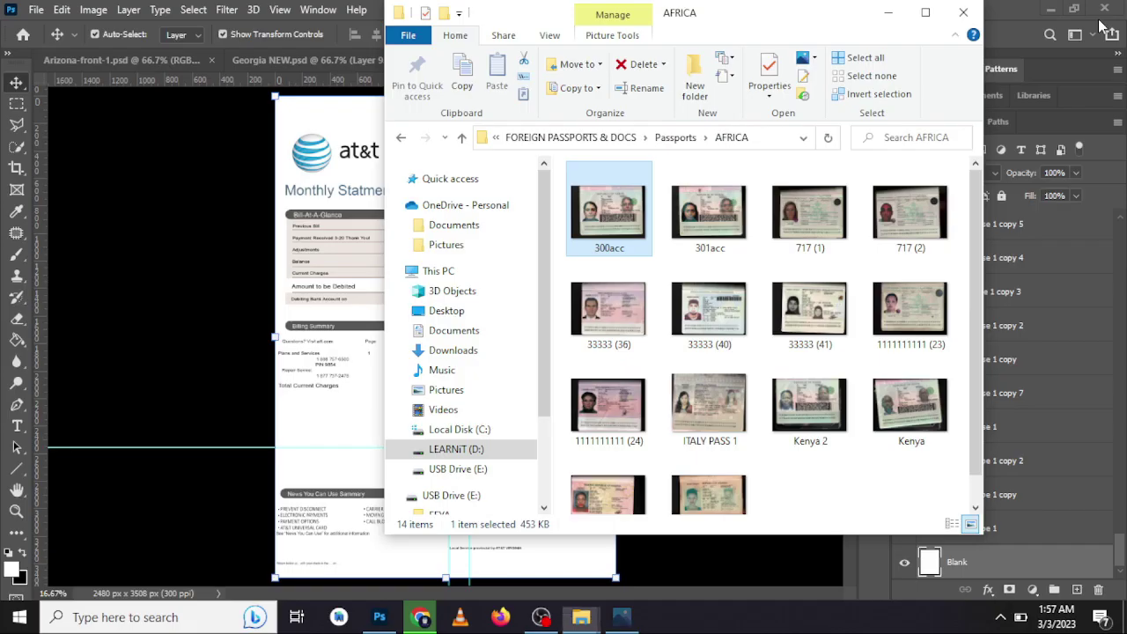
click(401, 141)
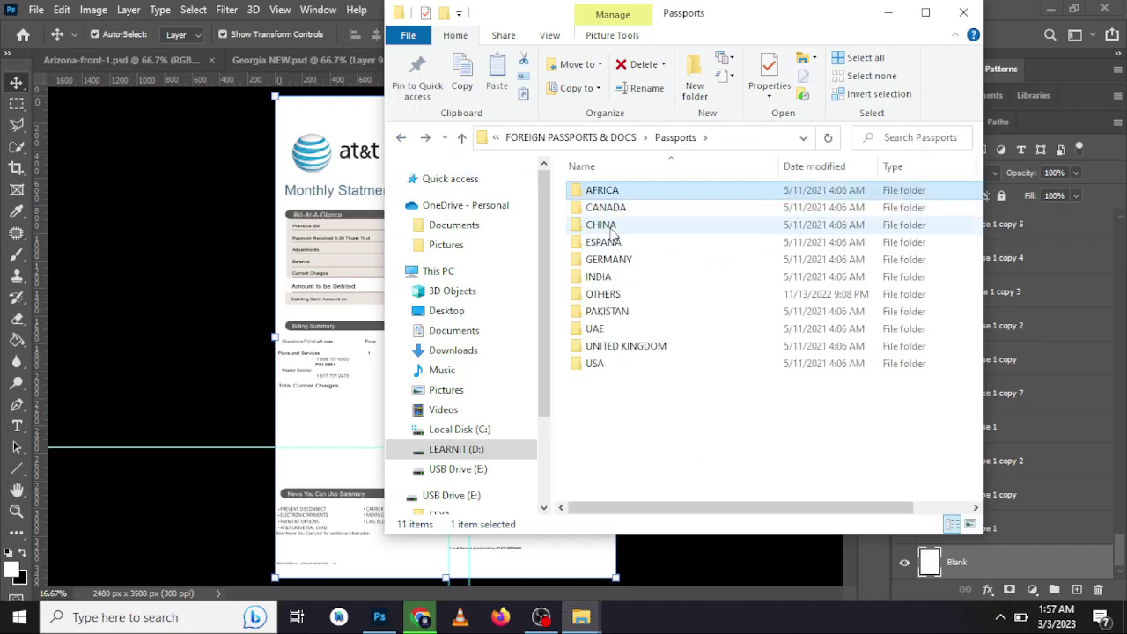
- Browse the CANADA, CHINA and GERMANY passport folders
click(613, 211)
double_click(613, 212)
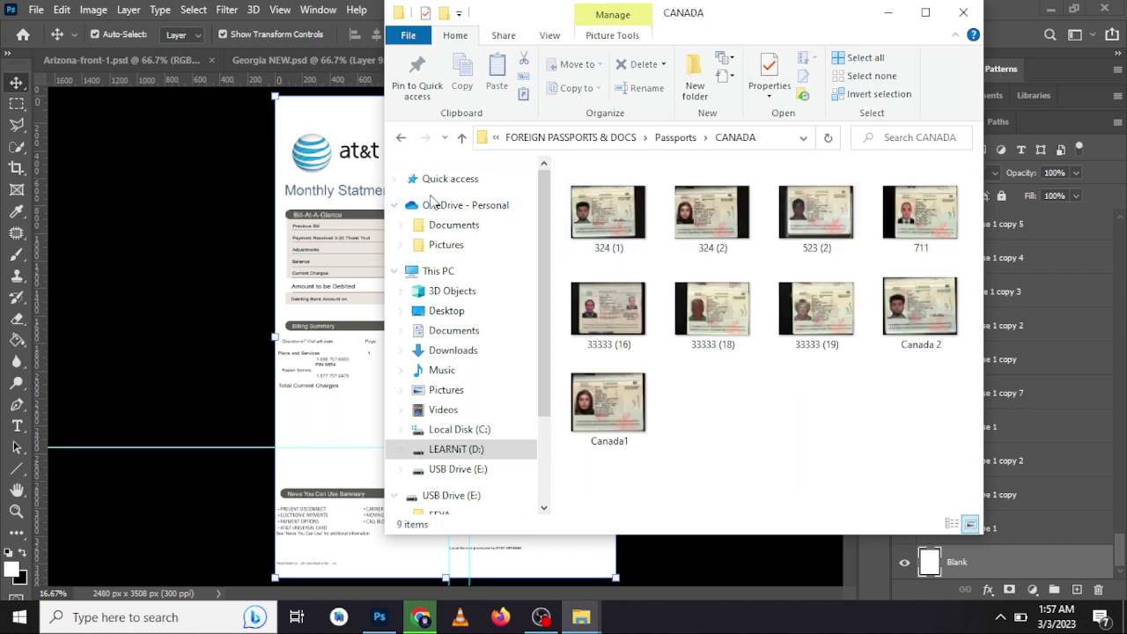
click(400, 141)
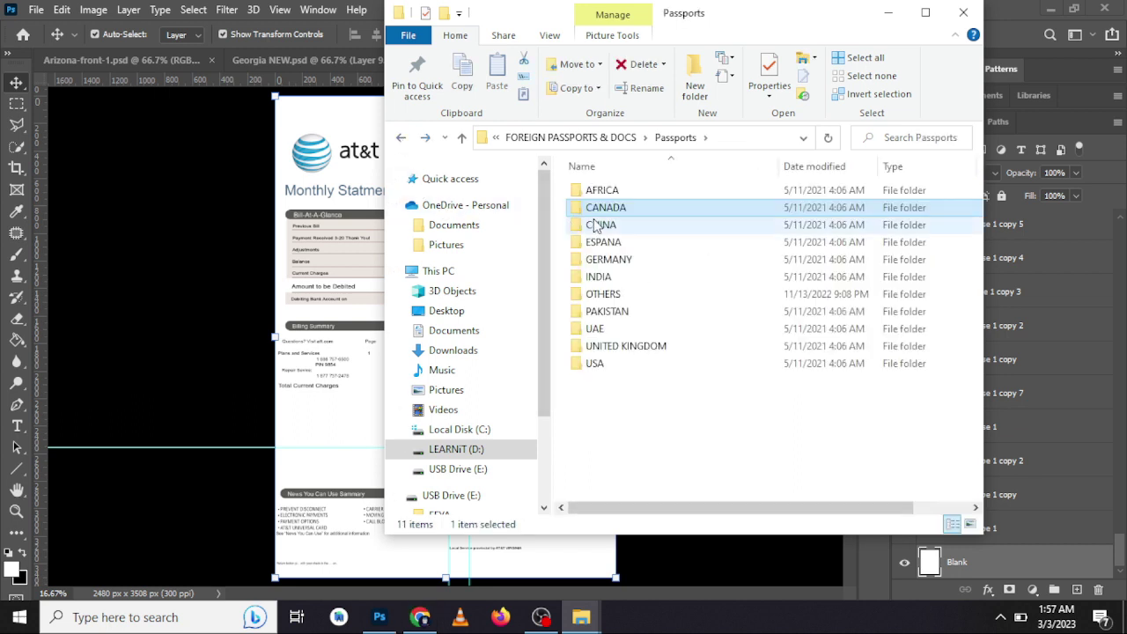
double_click(597, 224)
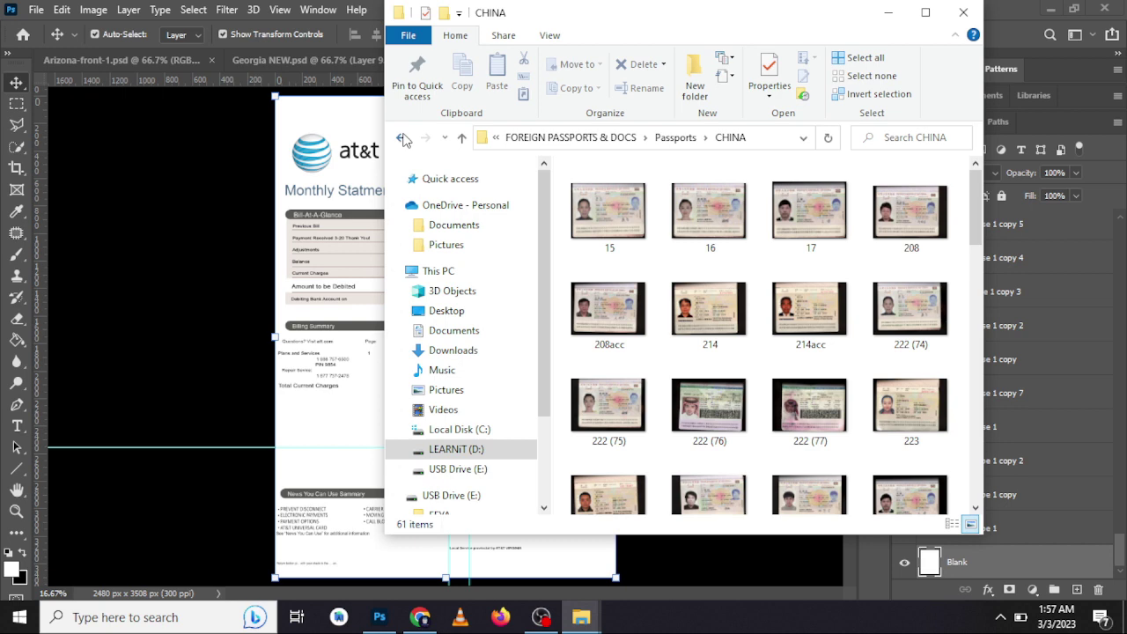
click(401, 141)
double_click(584, 255)
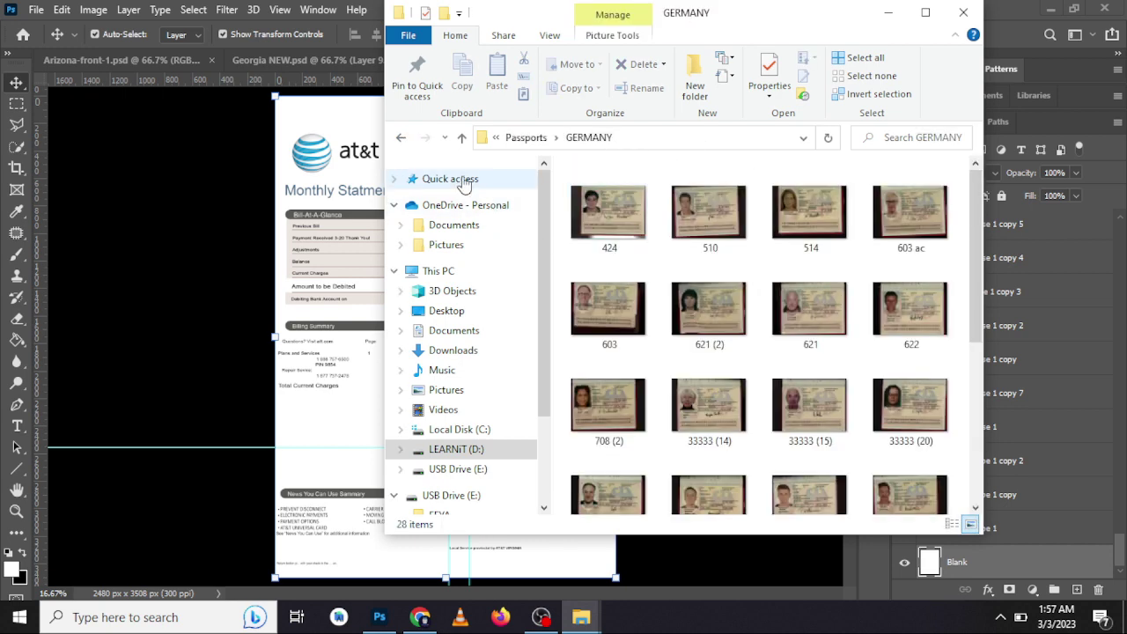
click(401, 137)
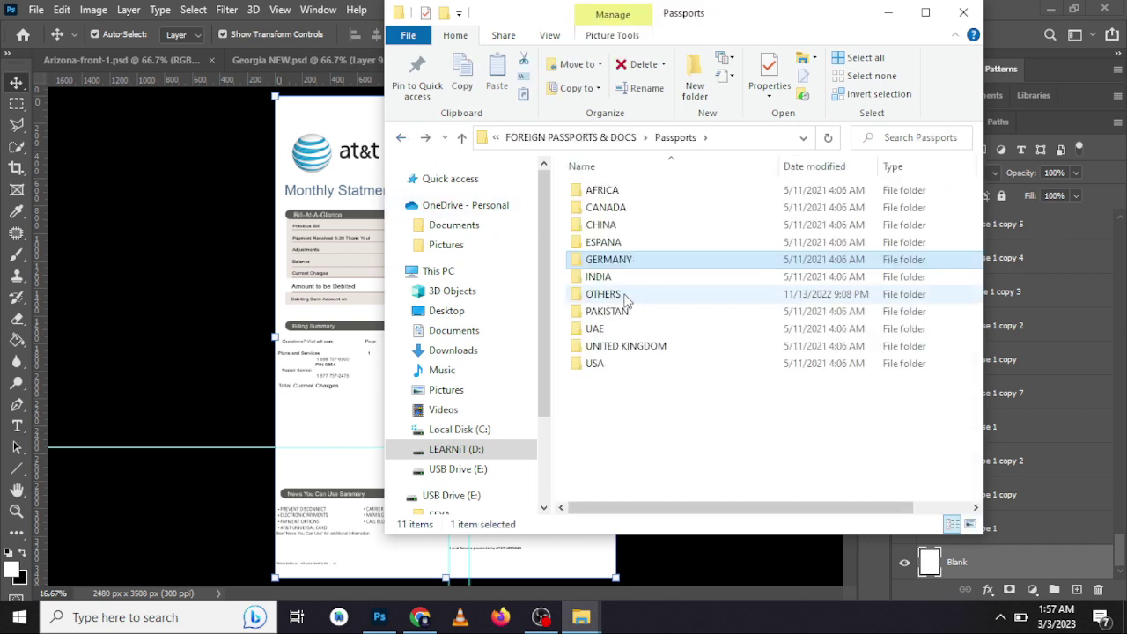
- View the OTHERS passport scans, then minimize Explorer to reveal Photoshop
double_click(607, 294)
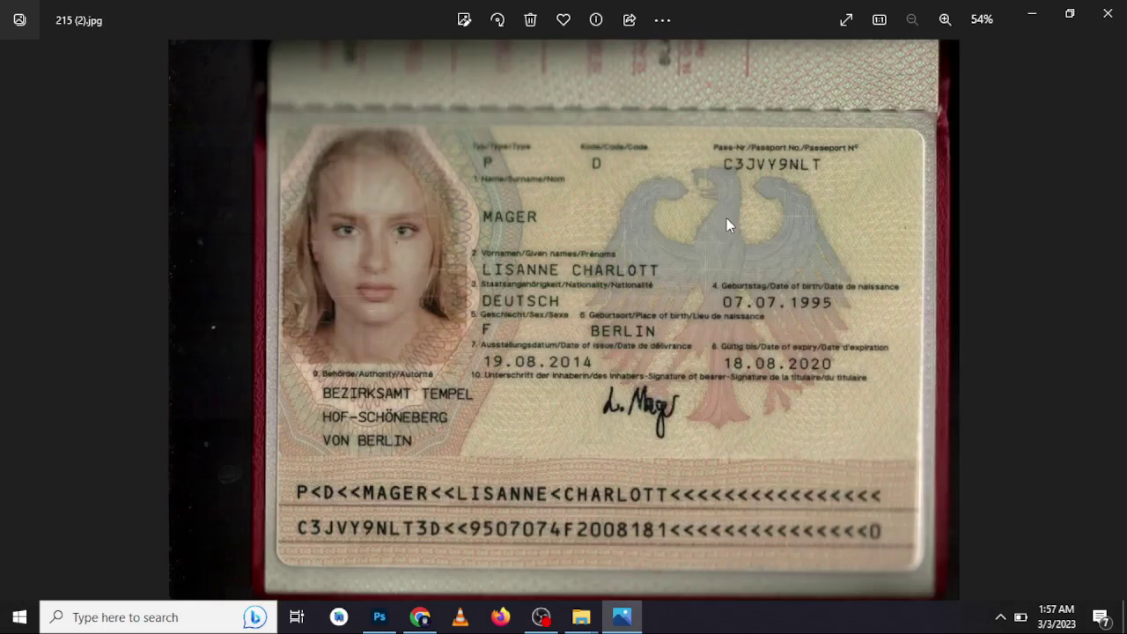
click(1107, 13)
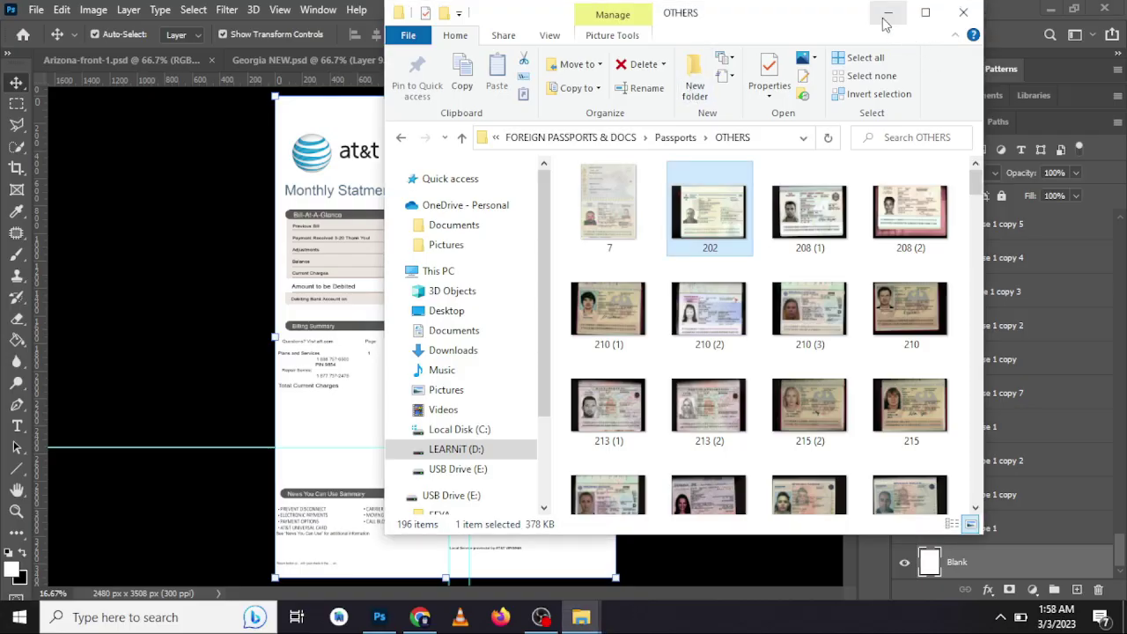
click(402, 137)
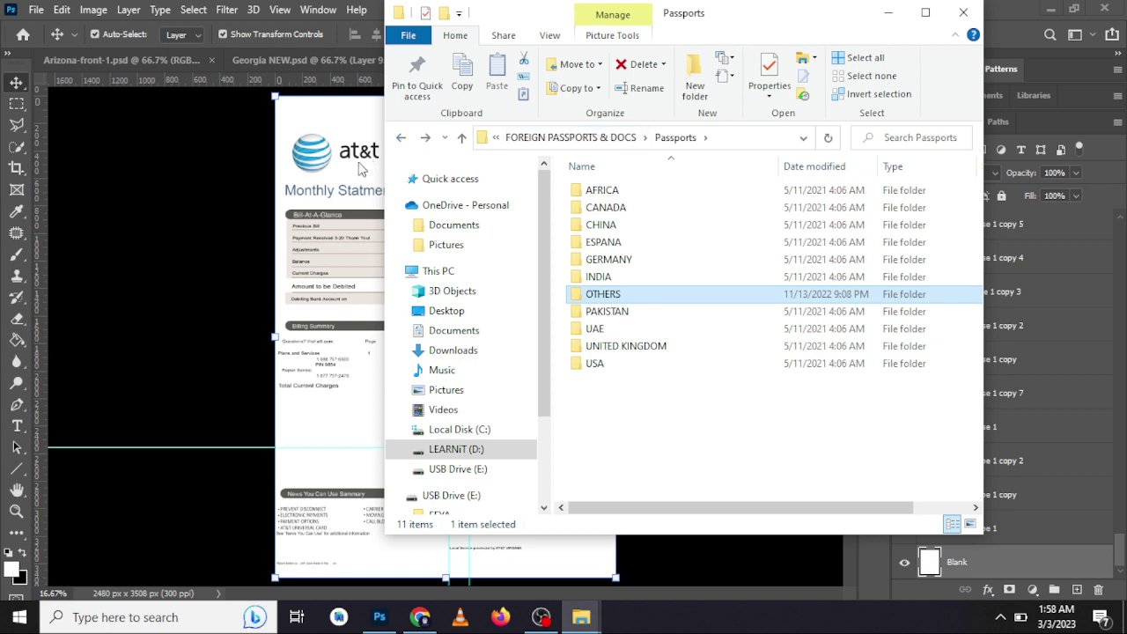
click(403, 141)
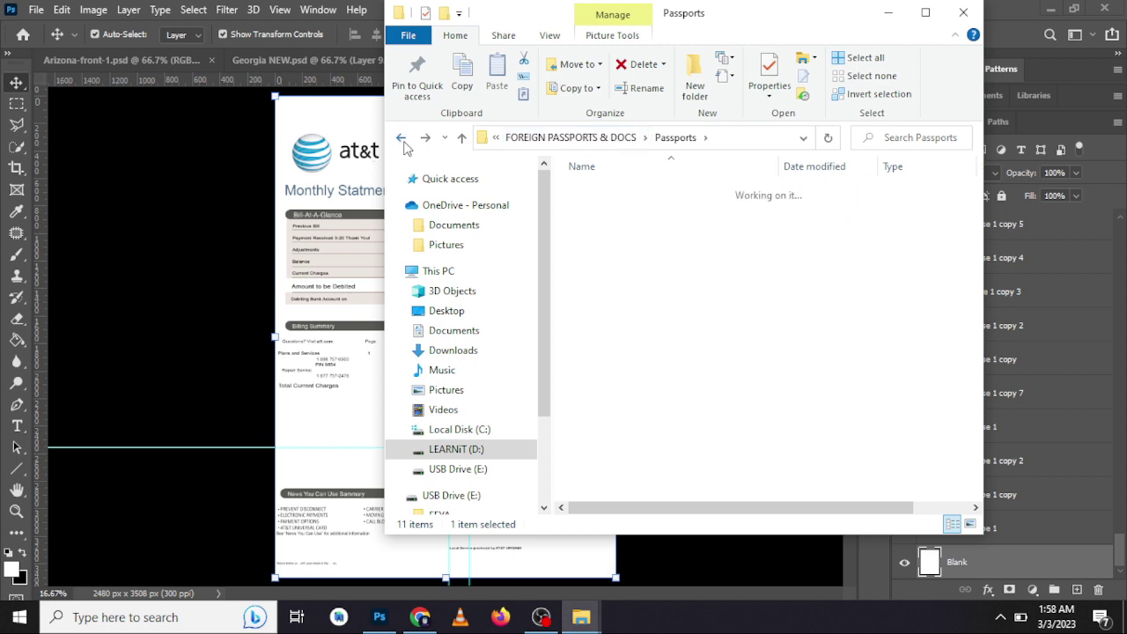
click(889, 12)
- Switch to the Arizona-front-1.psd driver license template, then minimize Photoshop to the desktop
click(146, 62)
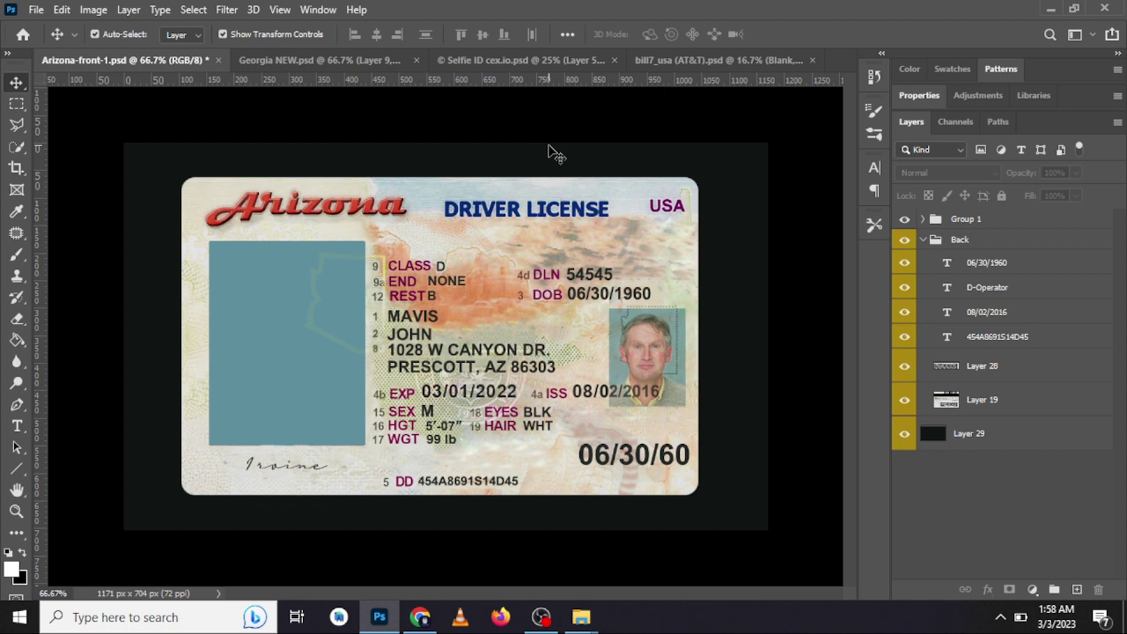
click(1045, 9)
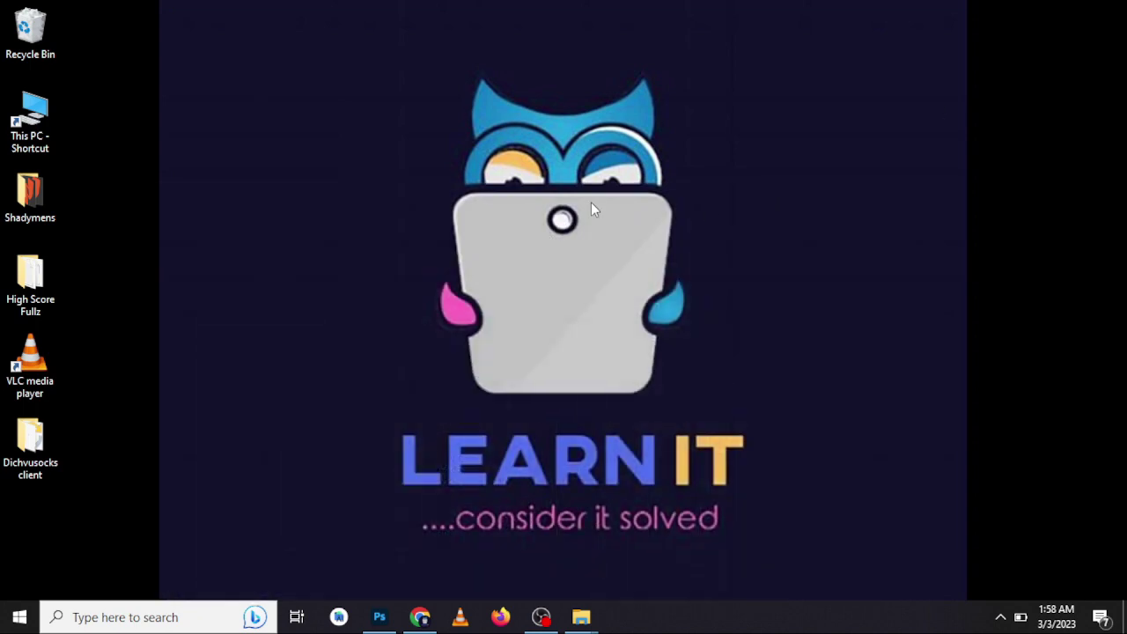